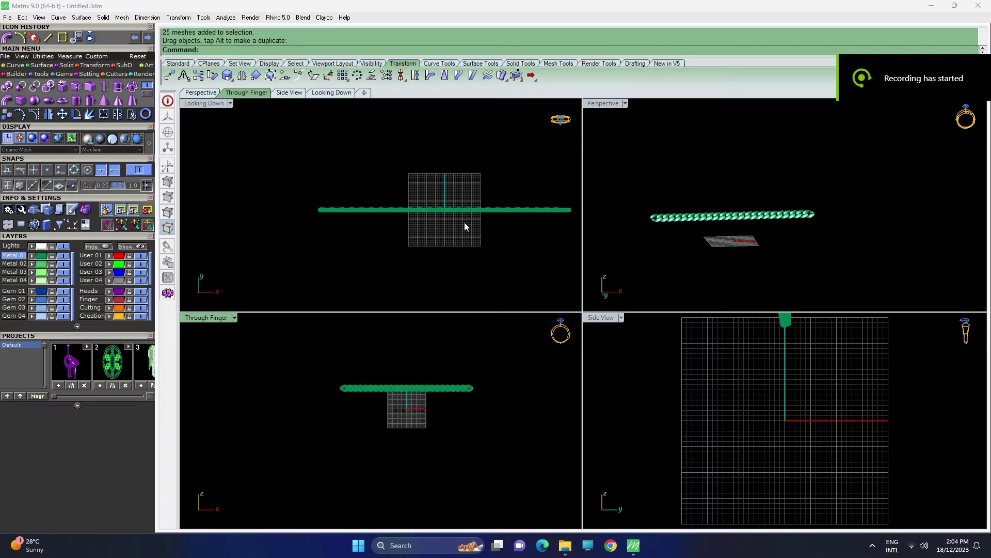
Center the entire chain at the origin in X, Y and Z, using the CPlane coordinate space.
right_click_drag(358, 193, 439, 199)
scroll(651, 222, "up", 2)
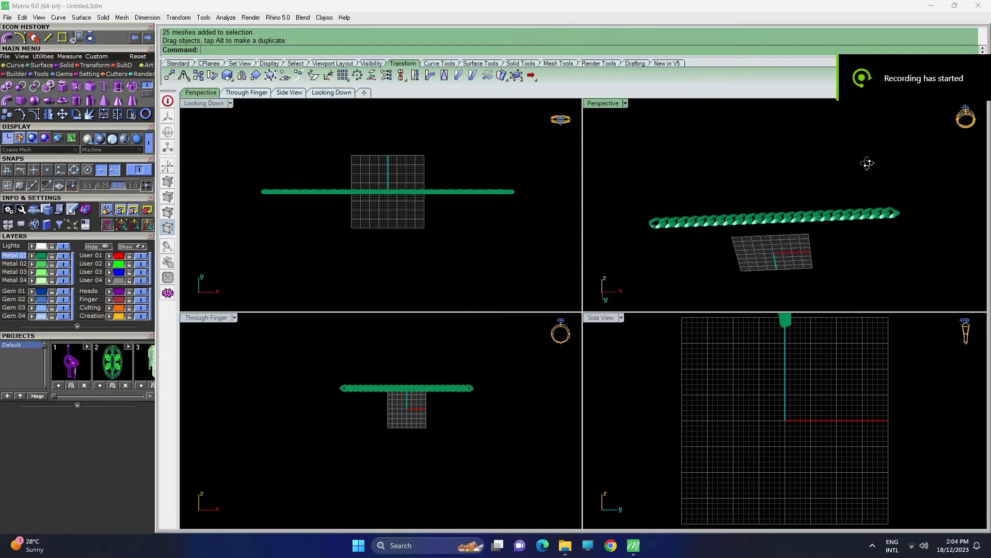
scroll(793, 221, "up", 3)
scroll(793, 220, "up", 3)
right_click_drag(794, 222, 803, 255)
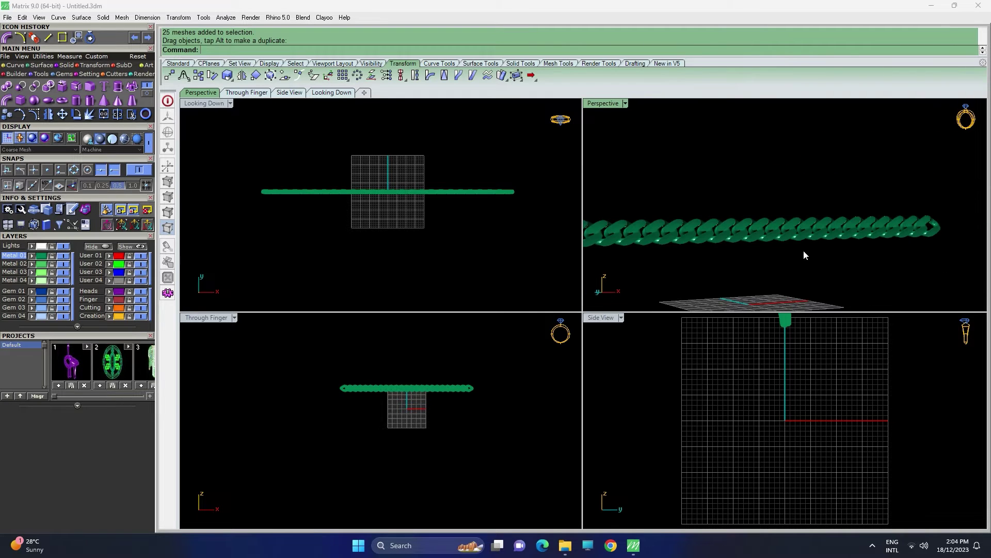
left_click_drag(495, 430, 223, 350)
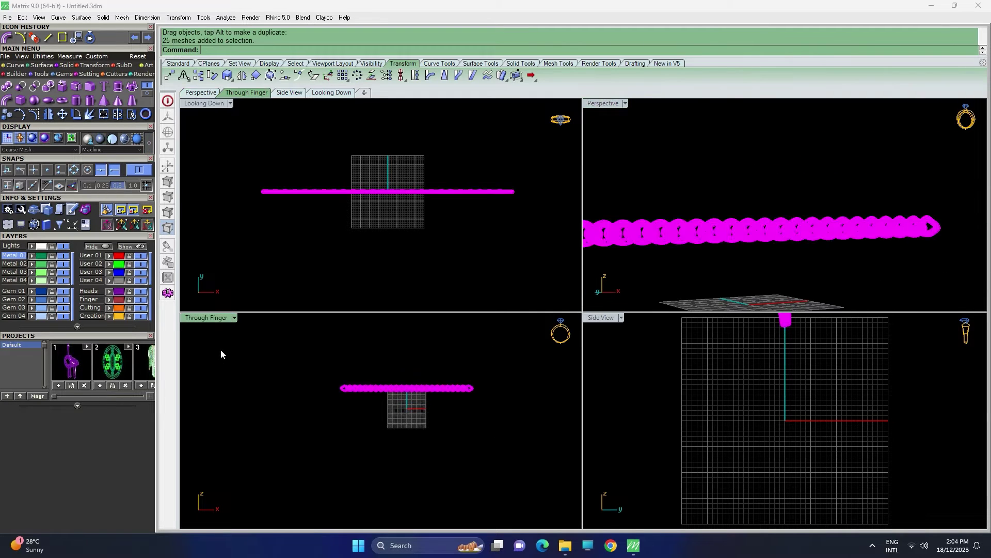
left_click(51, 57)
left_click(146, 86)
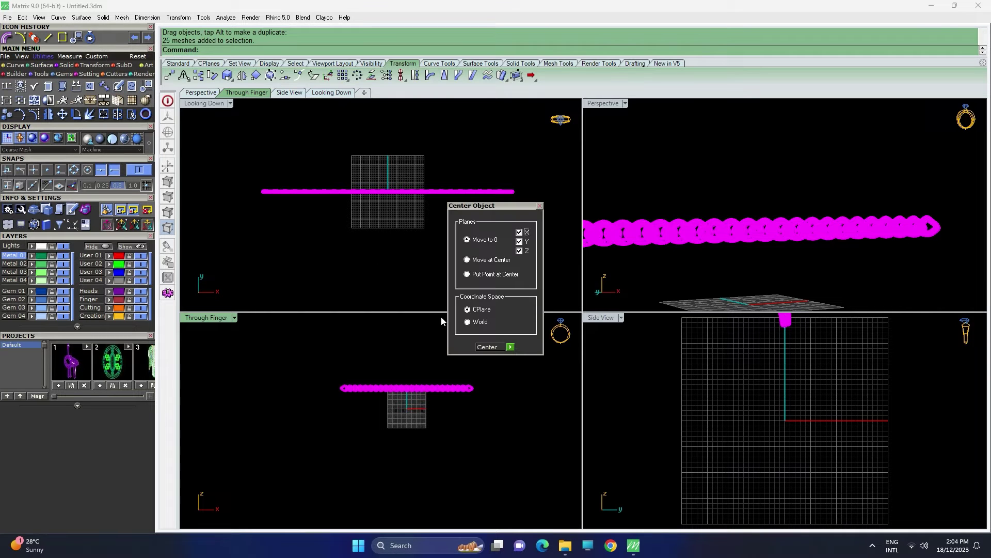
left_click(509, 347)
scroll(388, 419, "up", 10)
key("Escape")
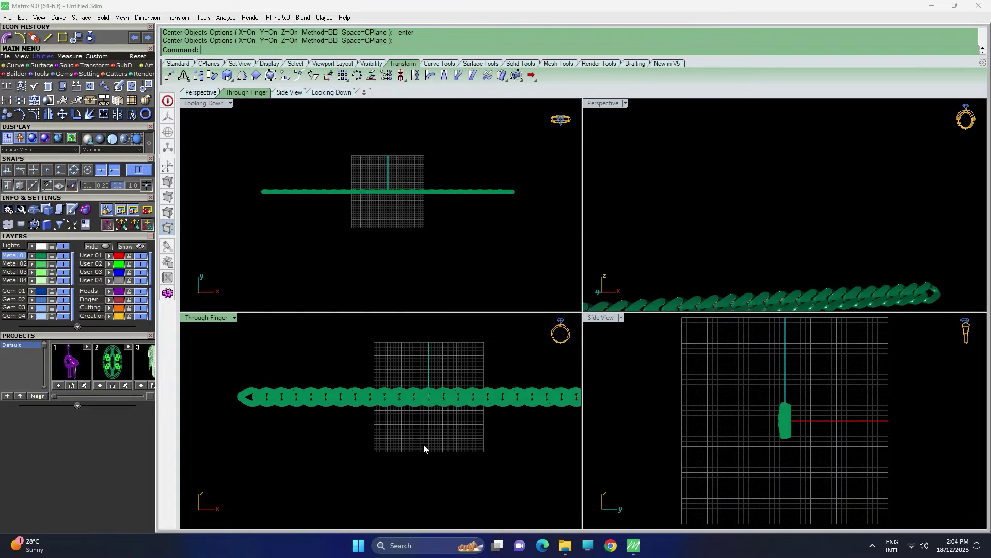
scroll(453, 412, "down", 5)
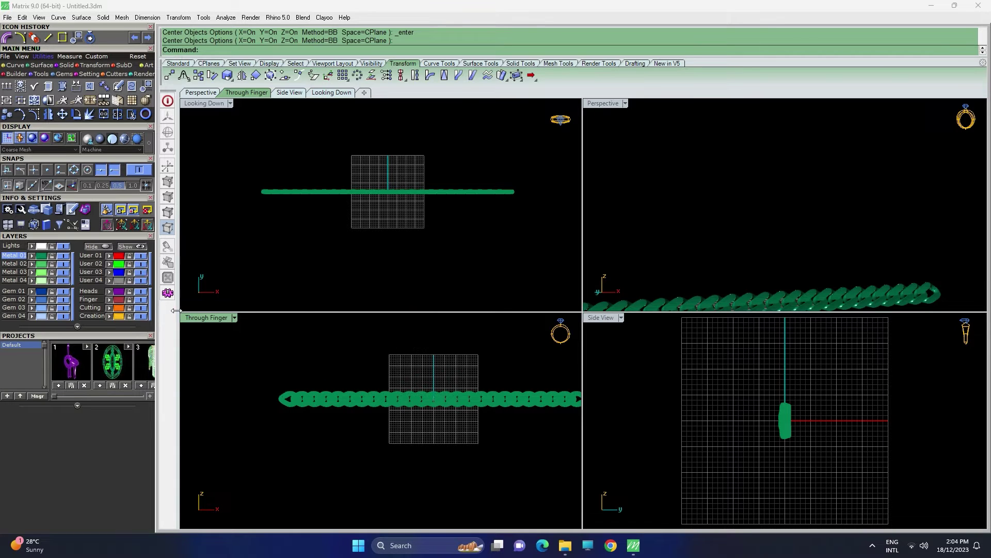
In an enlarged Through Finger view, draw a horizontal line above the chain spanning its full length and nudge it slightly upward.
double_click(207, 317)
right_click_drag(518, 328, 360, 346)
scroll(345, 340, "down", 2)
left_click(17, 66)
left_click(21, 87)
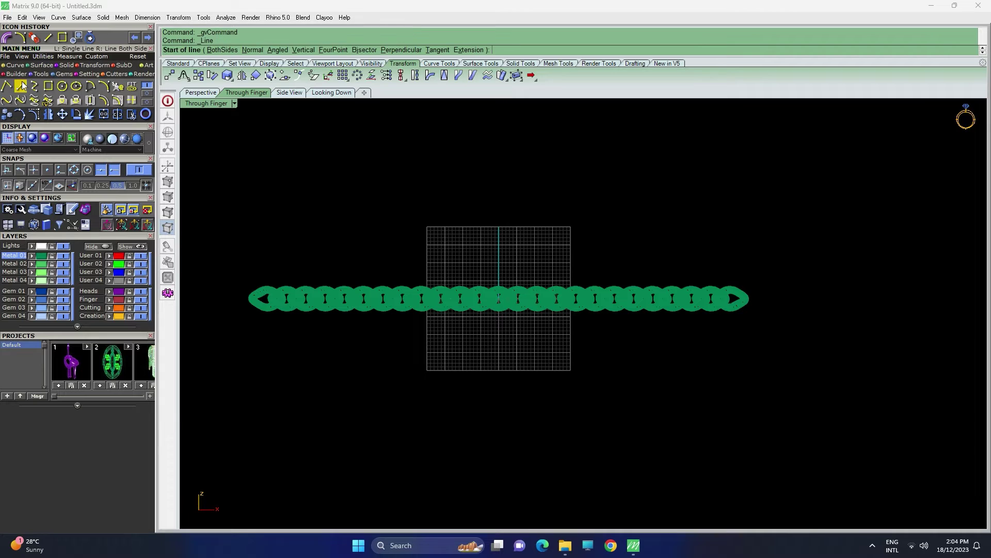
left_click(248, 276)
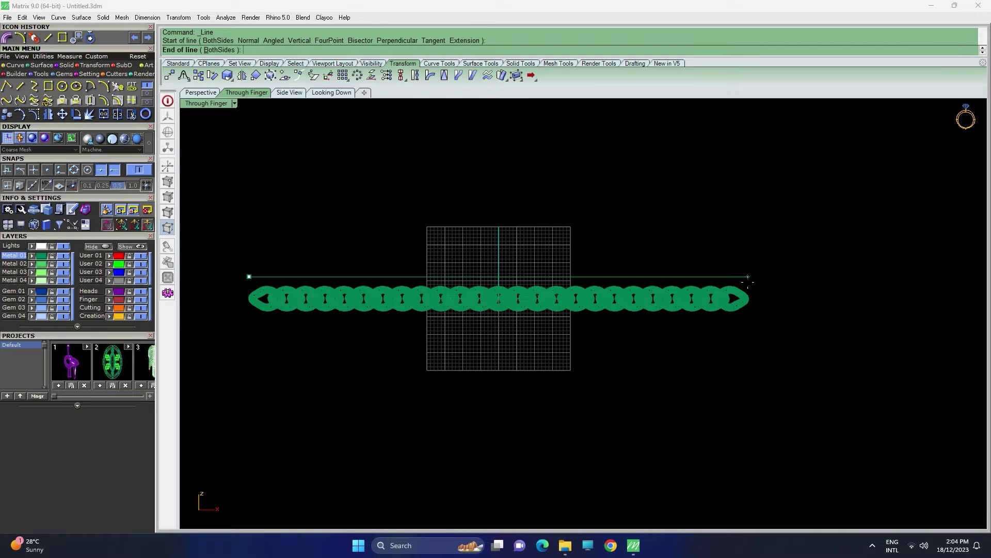
left_click(748, 277)
scroll(460, 258, "up", 5)
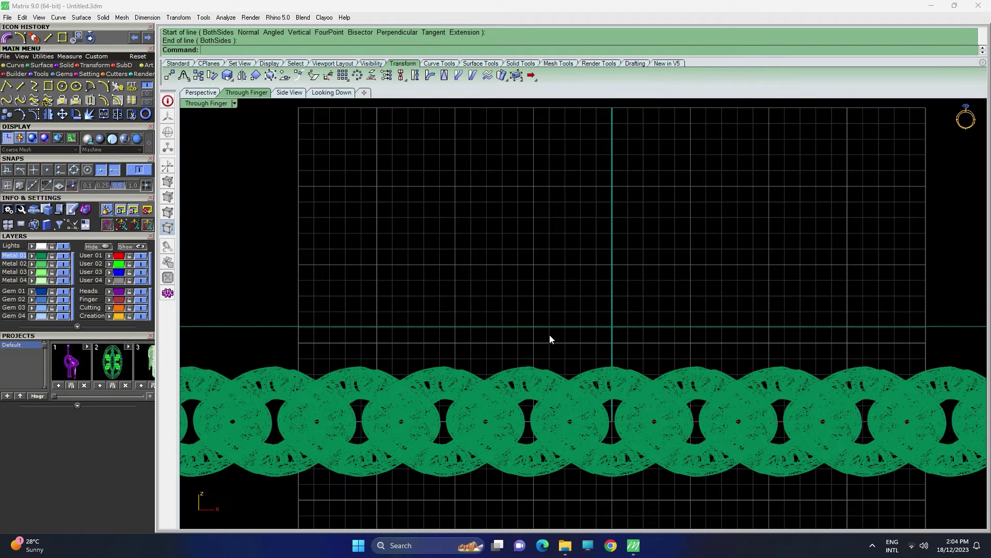
left_click_drag(566, 326, 564, 319)
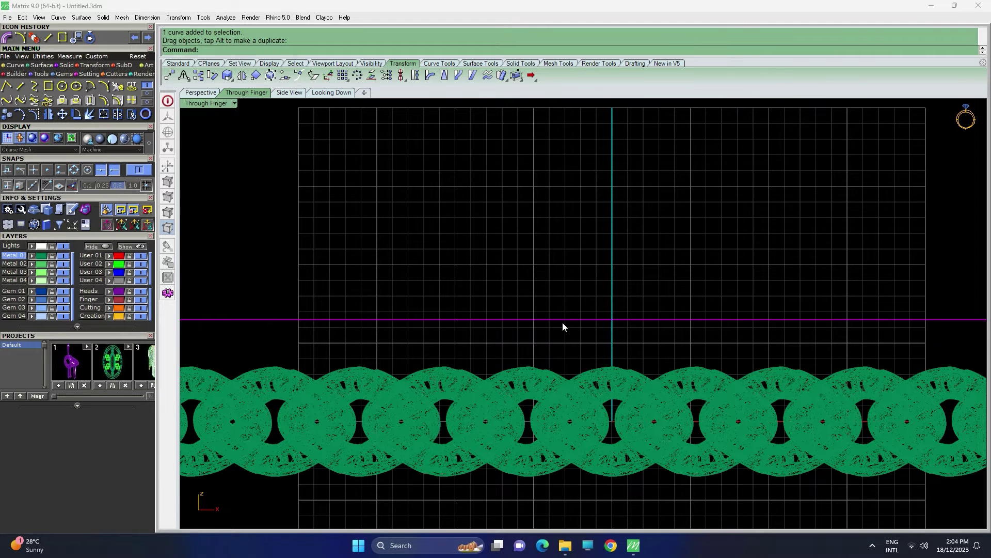
Mirror a copy of the line to below the chain across a horizontal mirror plane starting at 0,0,0.
scroll(563, 321, "down", 6)
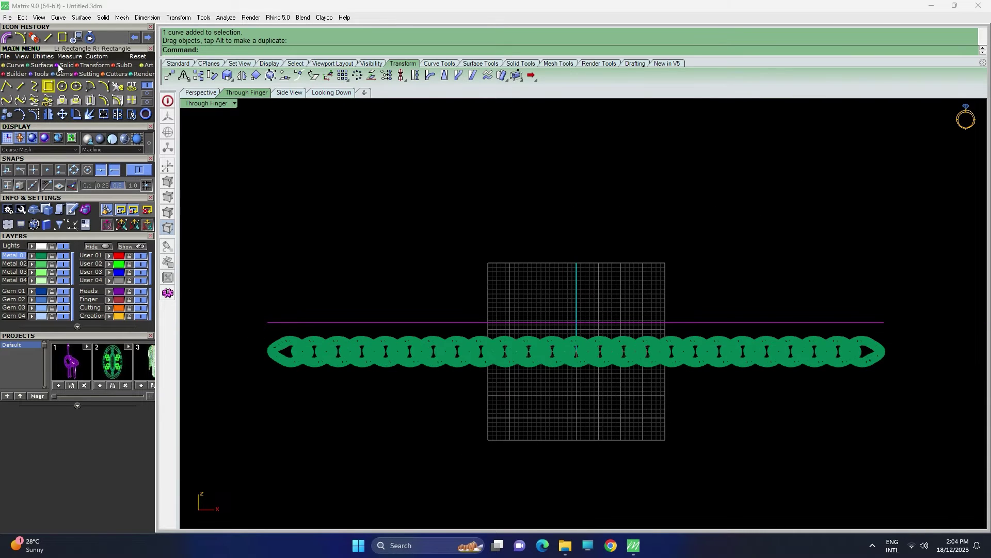
left_click(48, 114)
type("0,0,0")
key("Return")
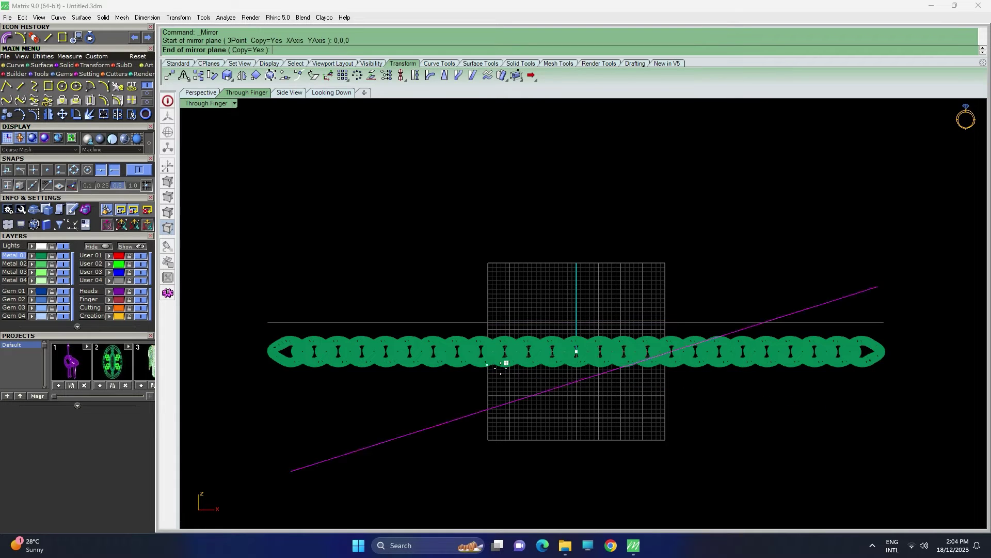
key("Escape")
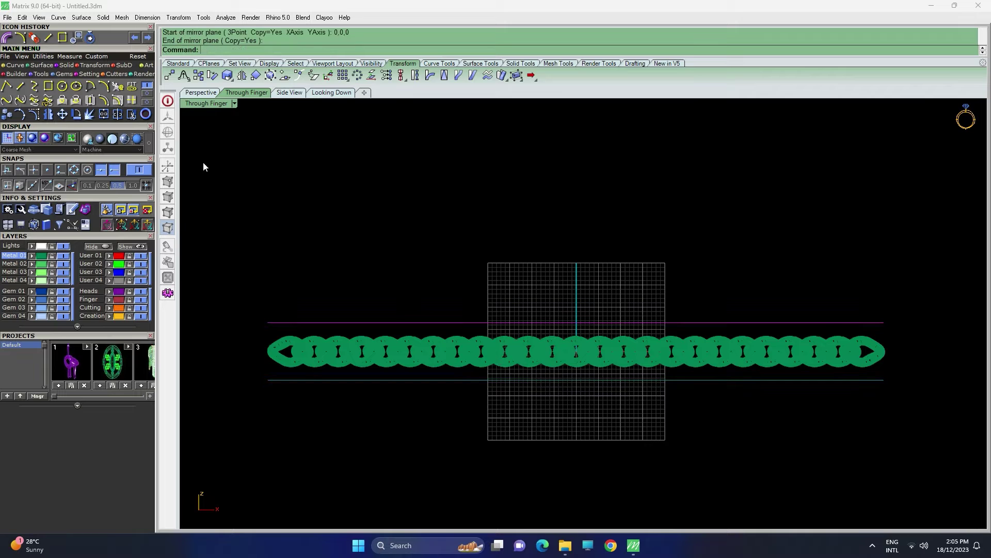
Connect the endpoints of the two horizontal lines with an outward-bulging arc at each end of the chain.
left_click(90, 86)
left_click(267, 322)
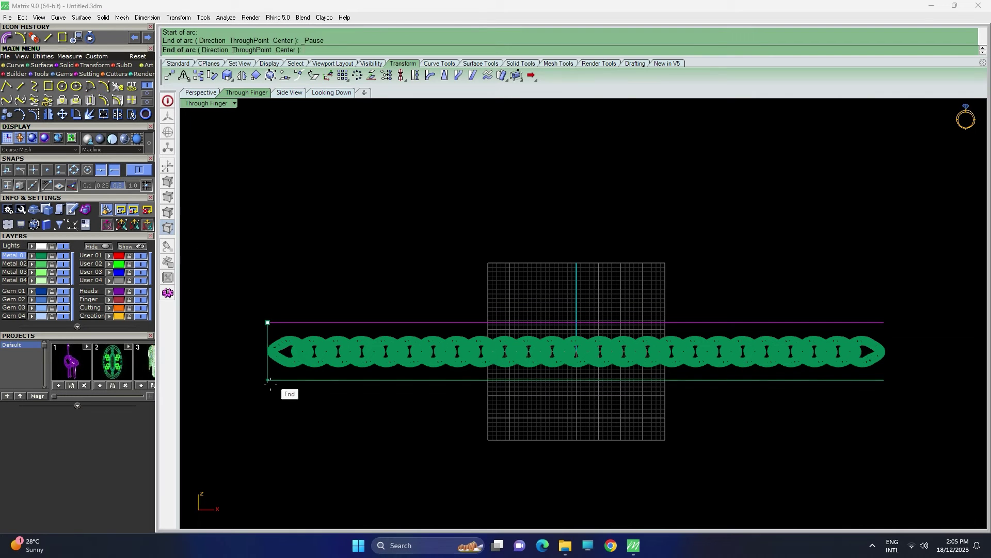
left_click(268, 380)
left_click(248, 367)
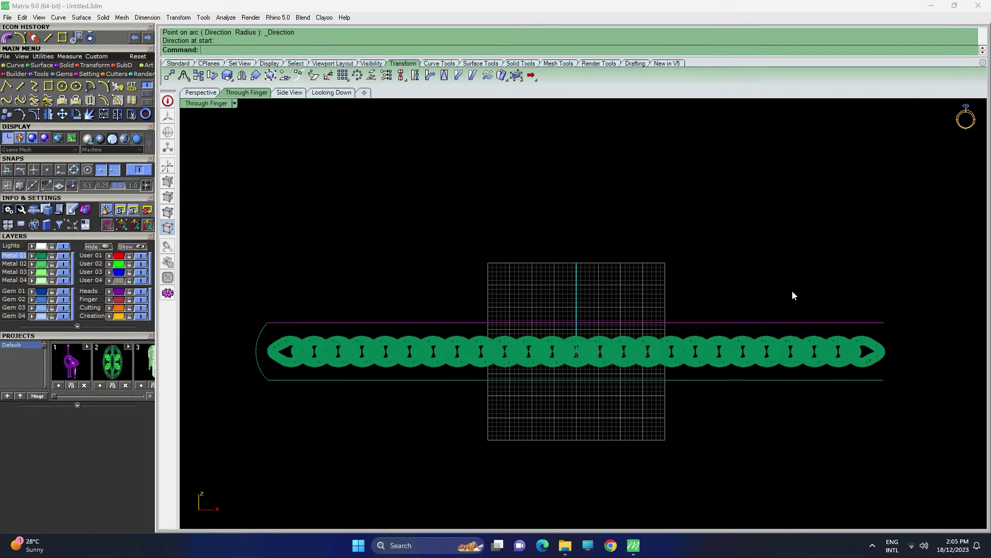
right_click(795, 295)
left_click(883, 322)
left_click(887, 381)
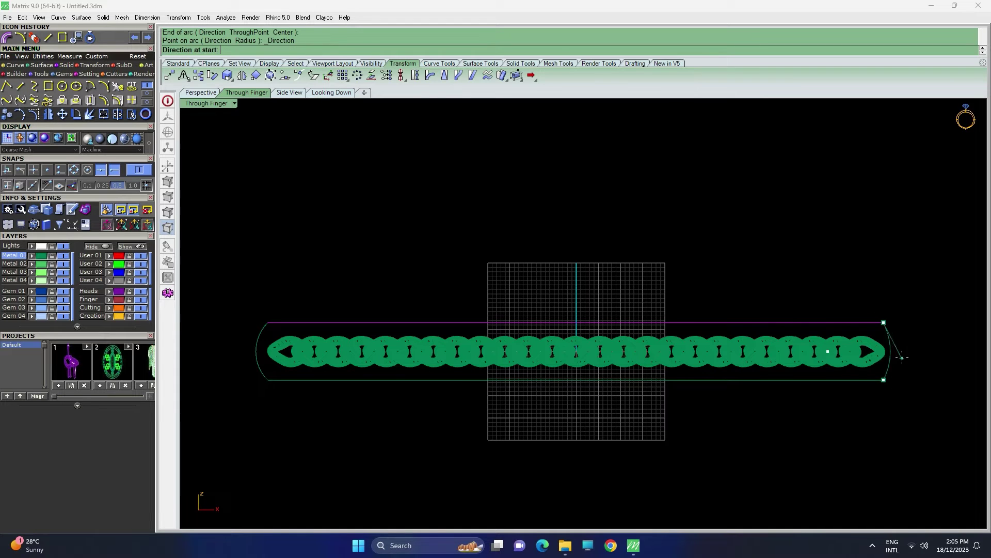
left_click(896, 357)
Try piping the four separate outline curves with a 1.5 diameter and round caps.
left_click(889, 375, "shift")
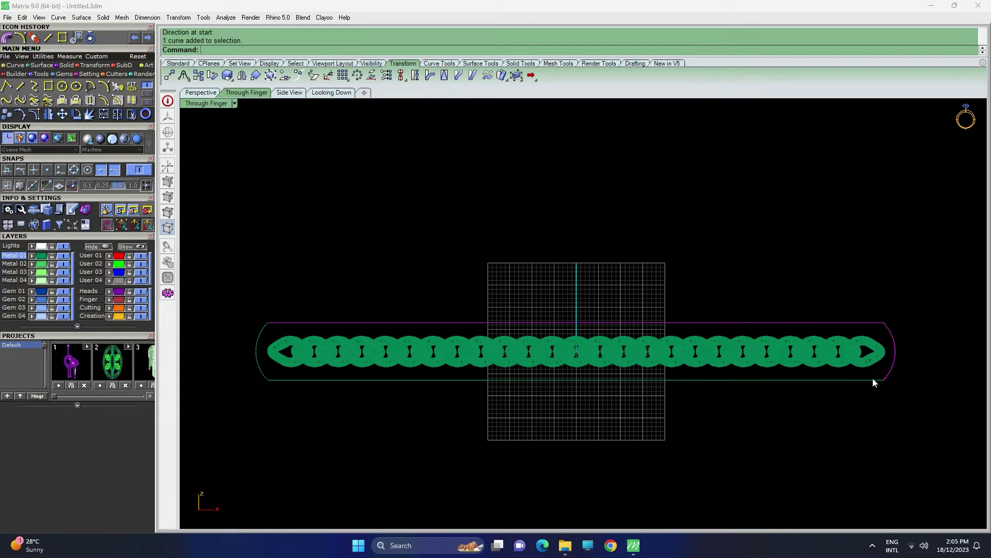
left_click(781, 379, "shift")
left_click(252, 347)
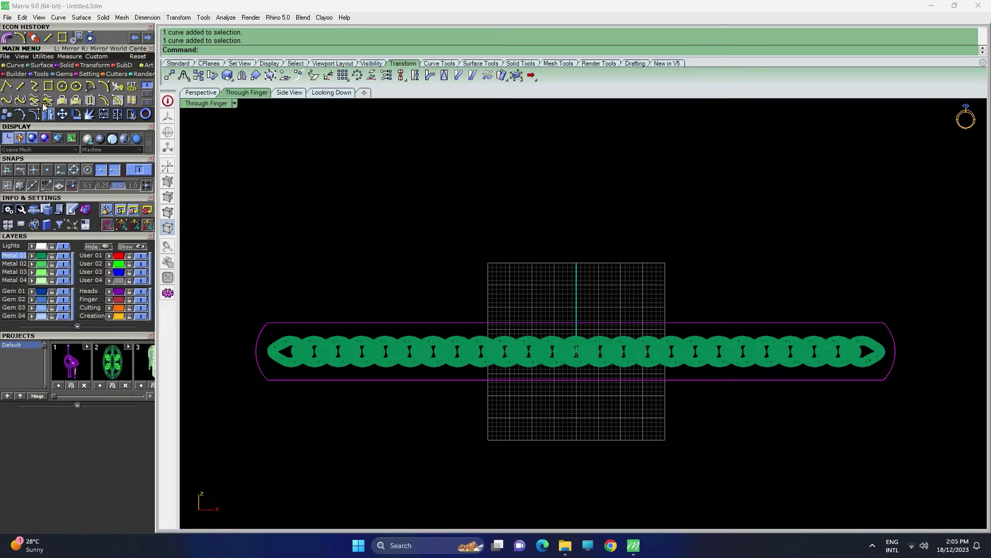
left_click(63, 66)
left_click(6, 100)
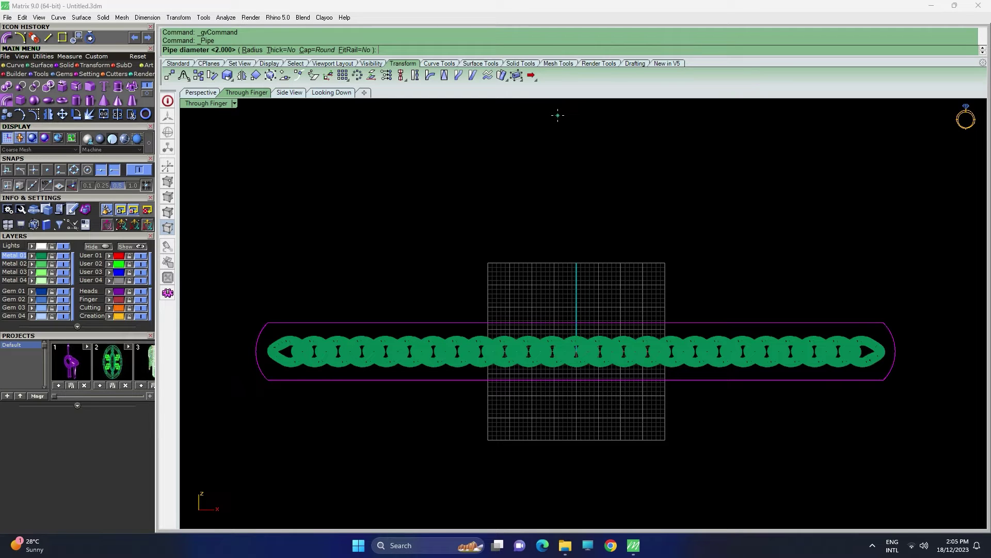
type("1.5")
key("Return")
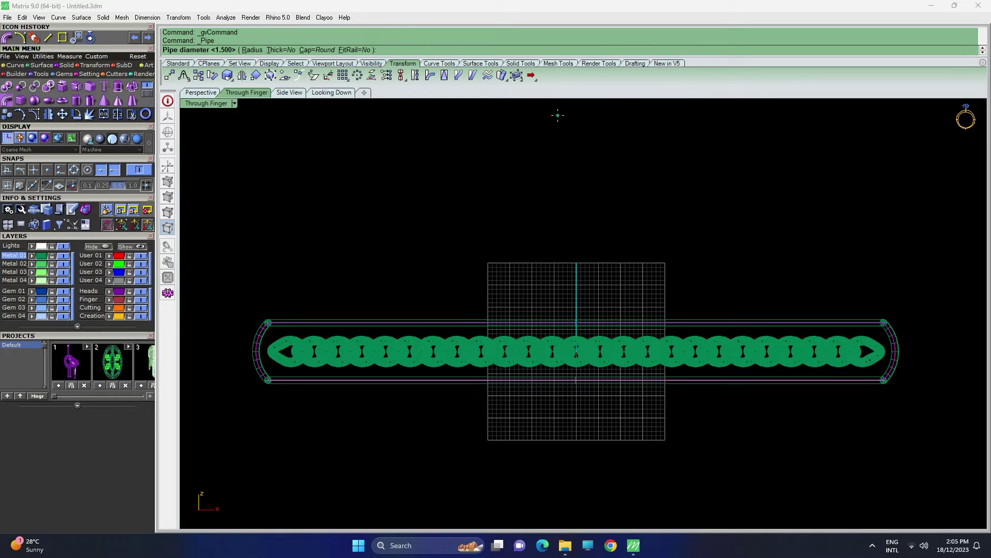
key("Return")
scroll(851, 238, "up", 4)
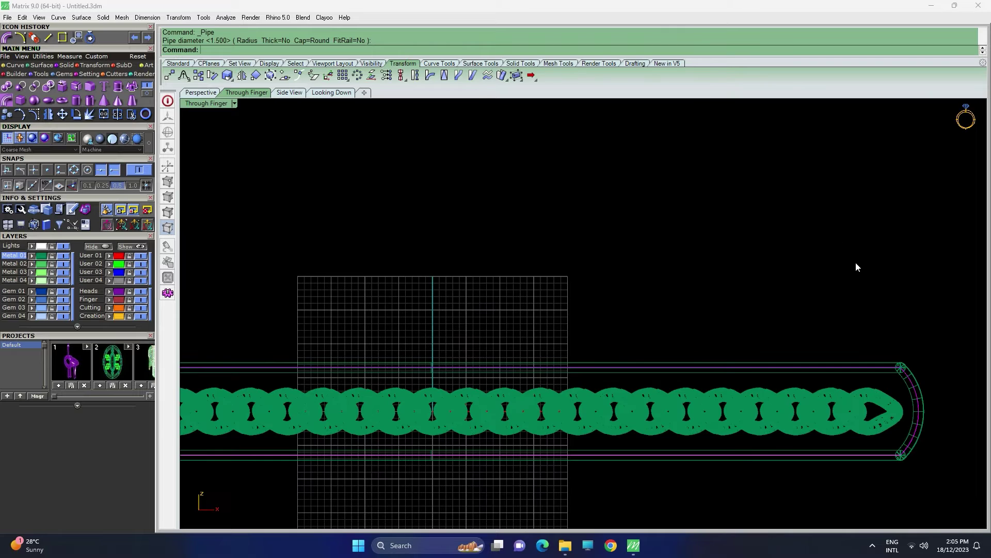
left_click(856, 264)
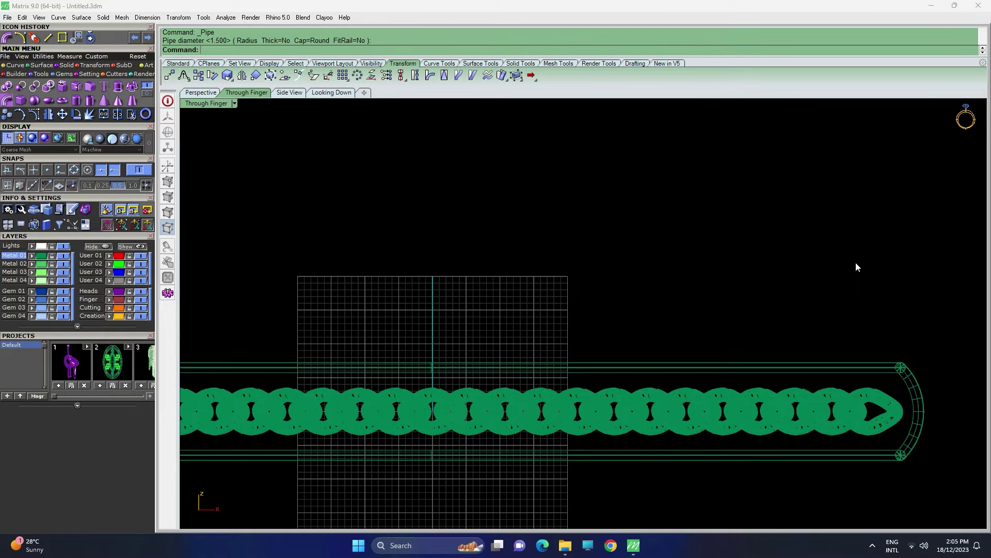
Check the pipes in the four-viewport layout and undo the pipe operation.
double_click(206, 101)
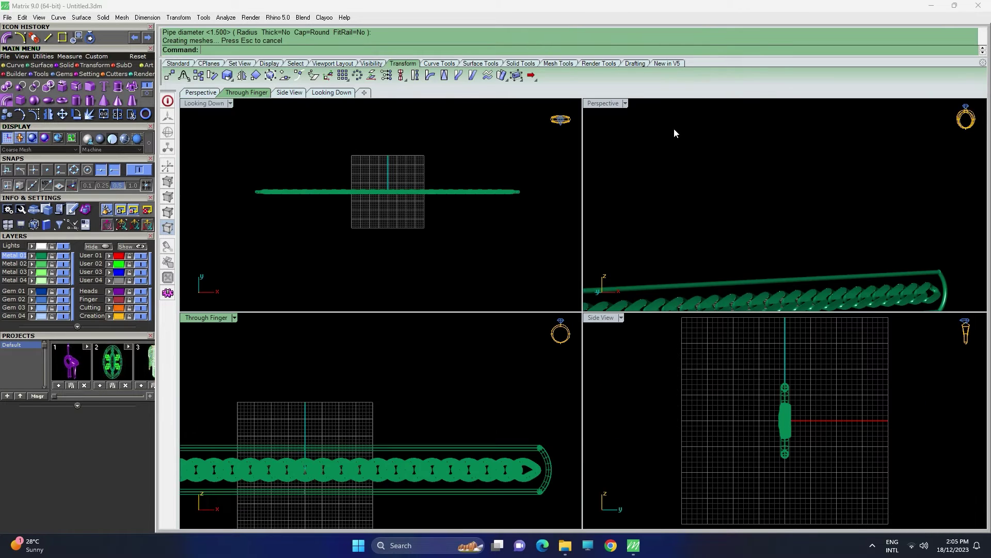
double_click(207, 317)
key("ctrl+z")
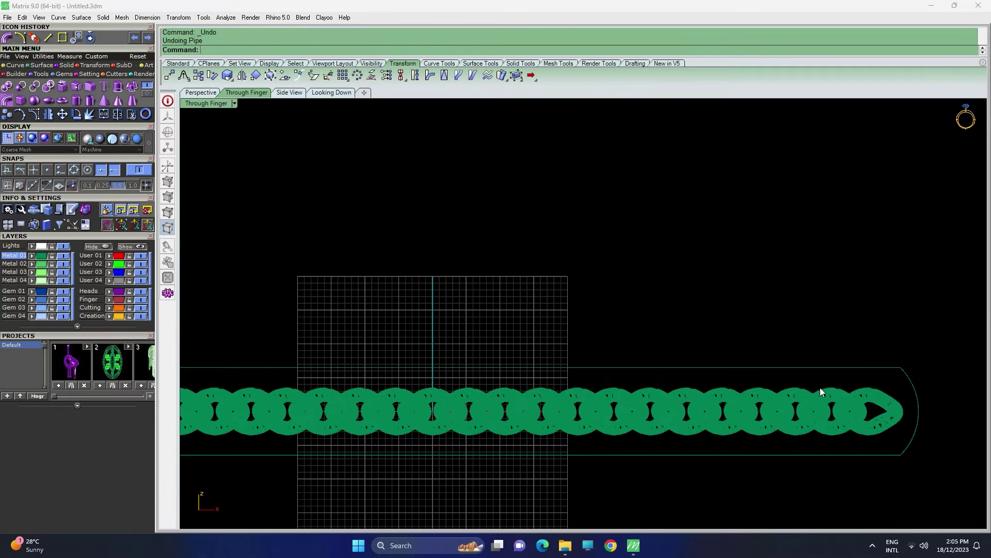
Join the two lines and two end arcs around the chain into one closed curve.
left_click(905, 371)
left_click(864, 367, "shift")
scroll(759, 456, "down", 5)
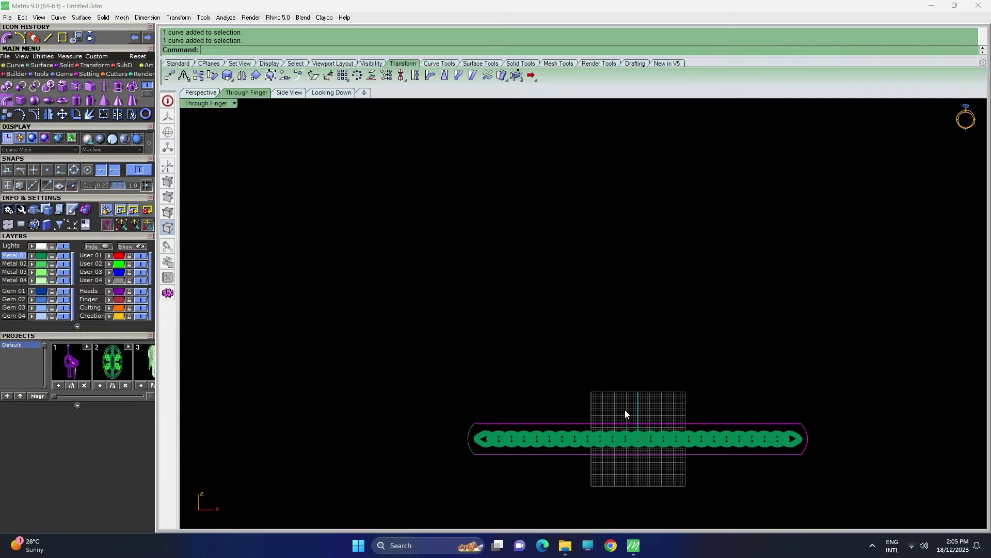
right_click_drag(626, 412, 692, 281)
scroll(502, 325, "up", 10)
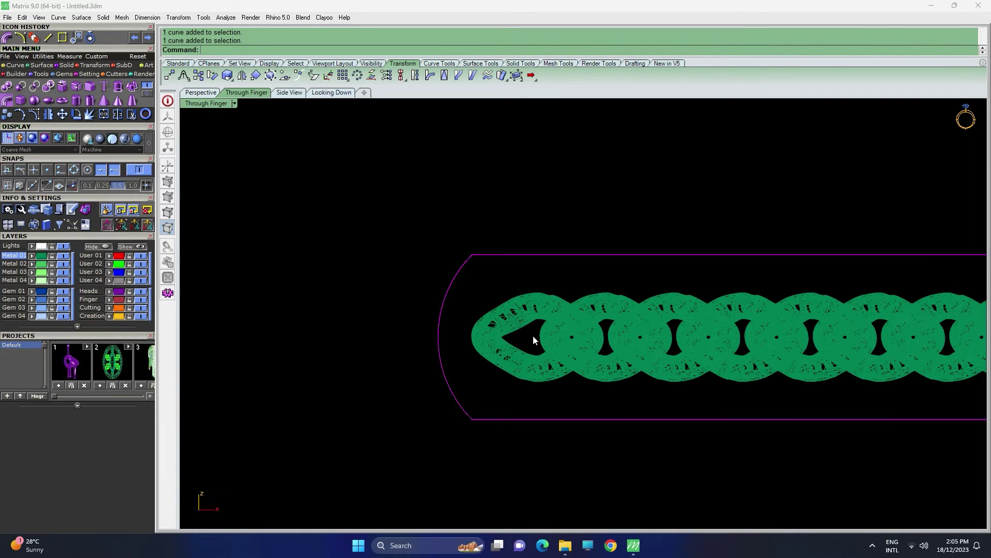
key("ctrl+j")
Create a closed pipe with a 1.5 diameter along the joined outline curve.
scroll(503, 283, "down", 1)
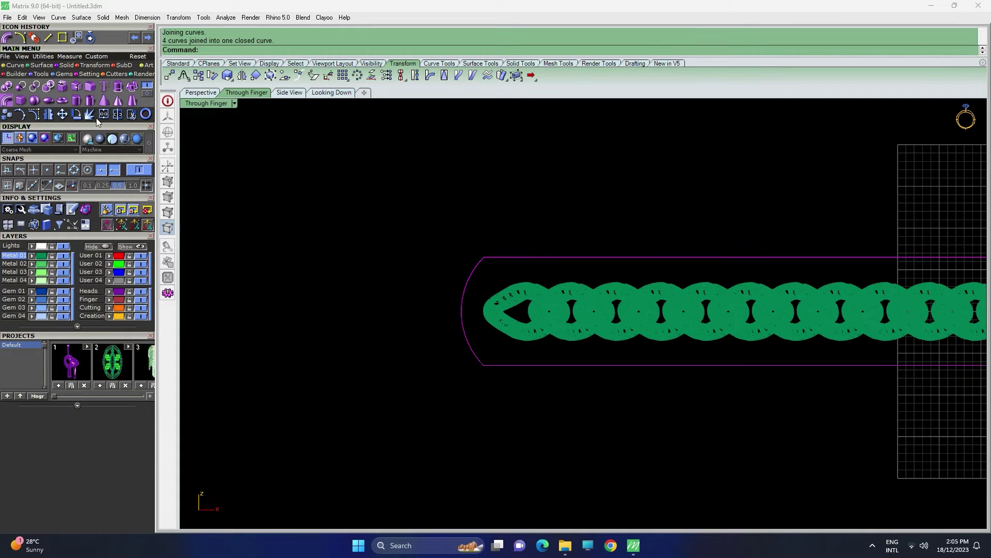
left_click(8, 102)
type("1.5")
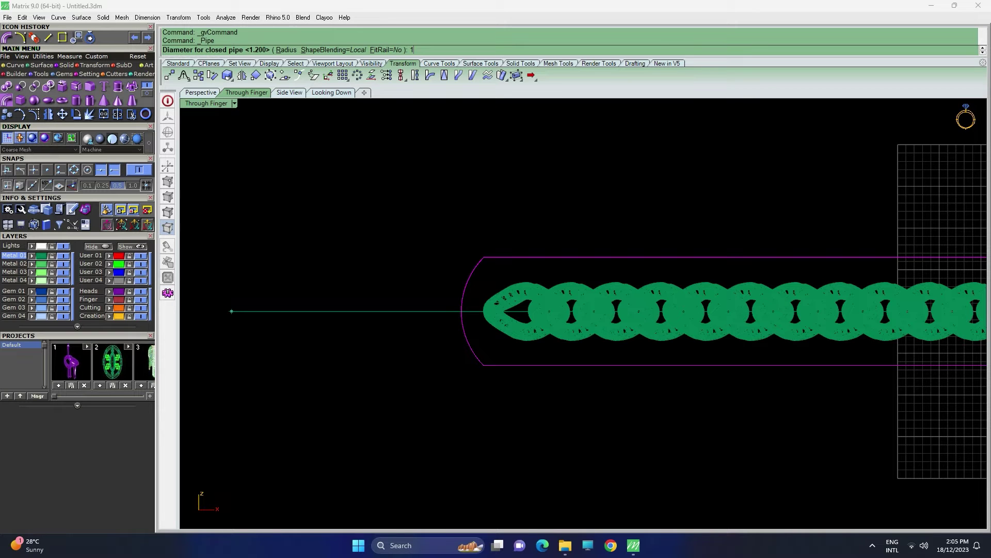
key("Return")
key("Return")
scroll(344, 208, "down", 3)
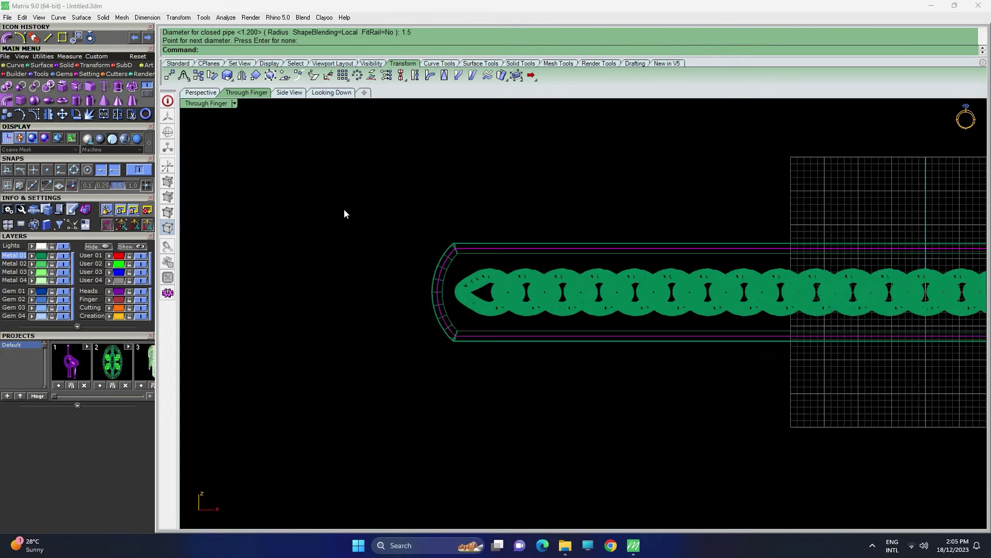
Draw a short vertical line from the lower edge of the first chain link to the centre of the lower frame pipe.
right_click_drag(433, 193, 228, 228)
scroll(540, 223, "down", 3)
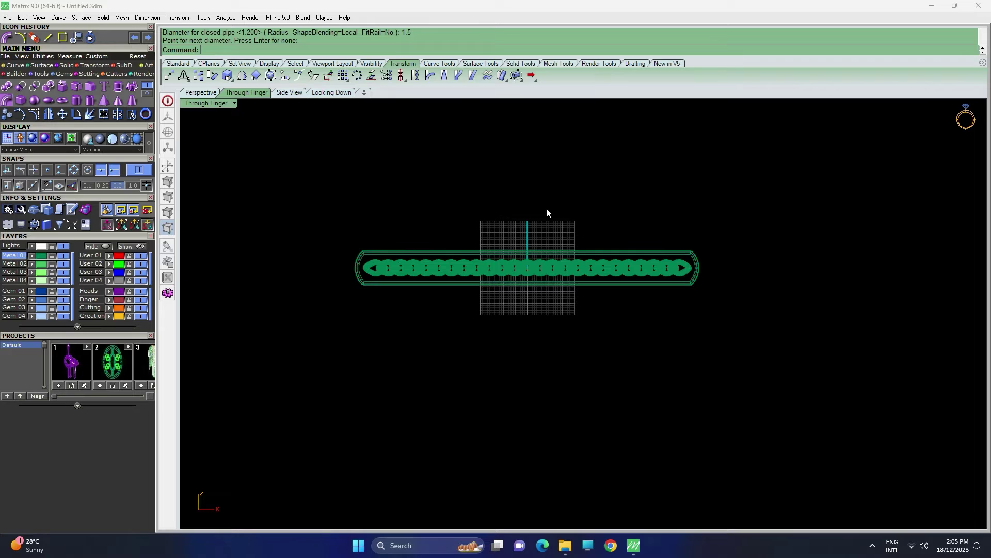
scroll(365, 261, "up", 6)
right_click_drag(378, 293, 400, 300)
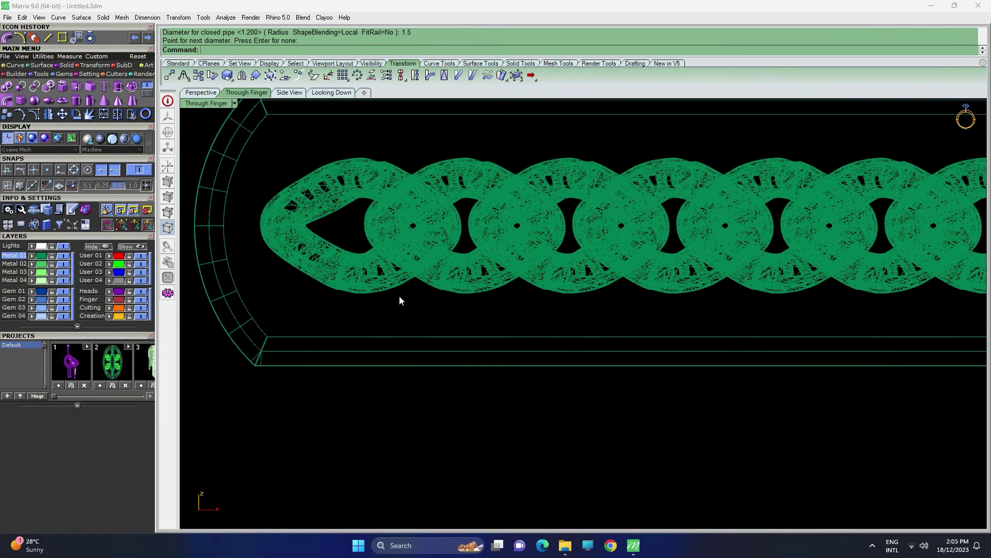
left_click(46, 38)
scroll(402, 303, "up", 4)
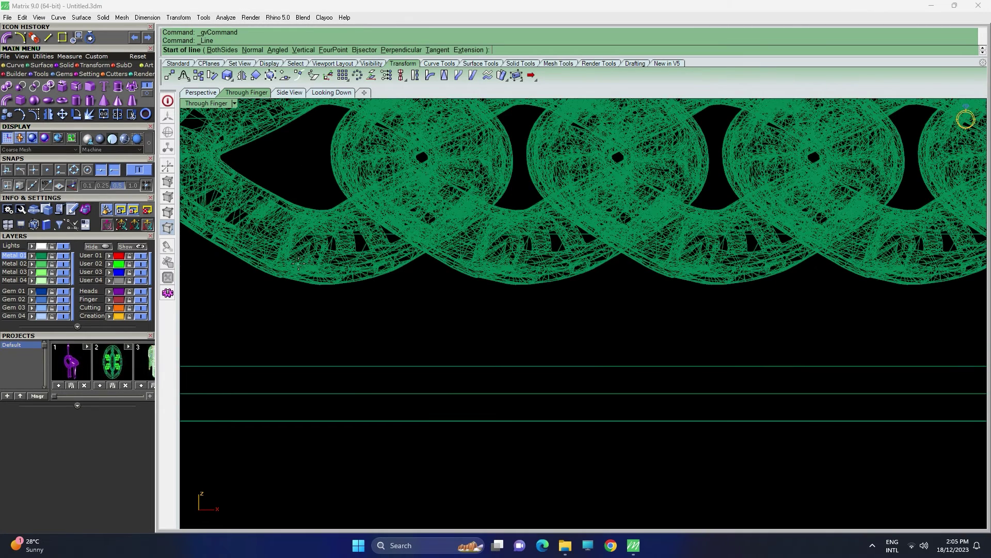
left_click(316, 262)
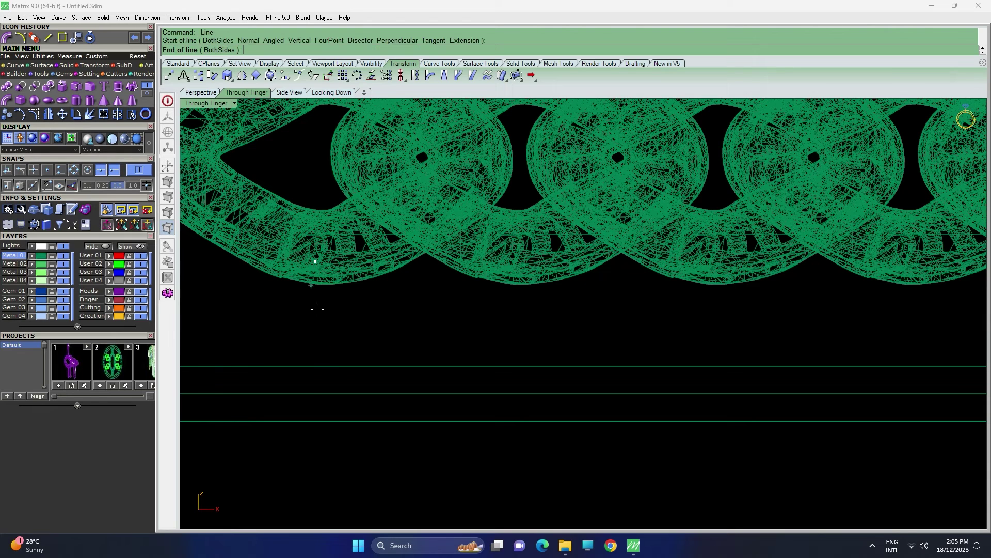
left_click(315, 391)
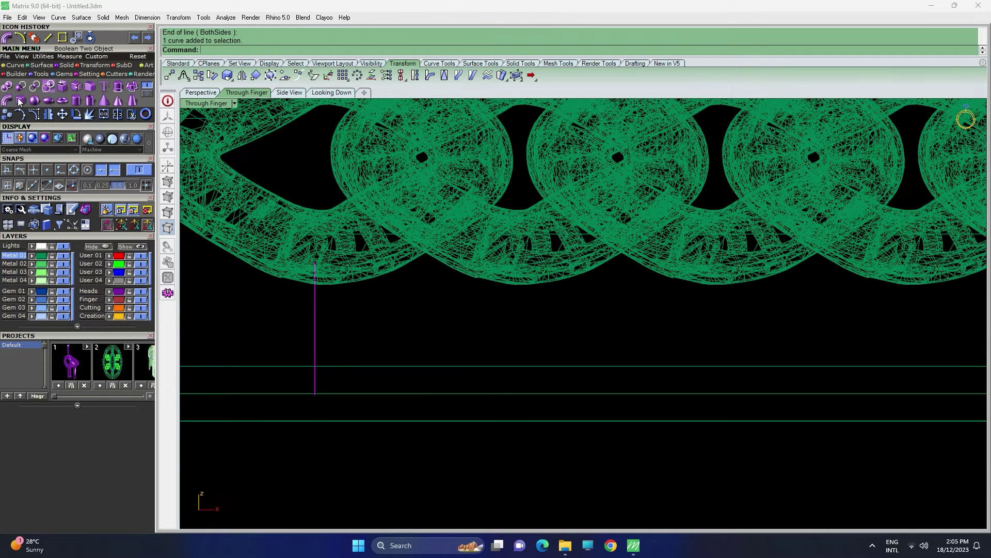
Create a round-capped pipe along the short vertical line with start diameter 1 and end diameter 1.3.
left_click(90, 86)
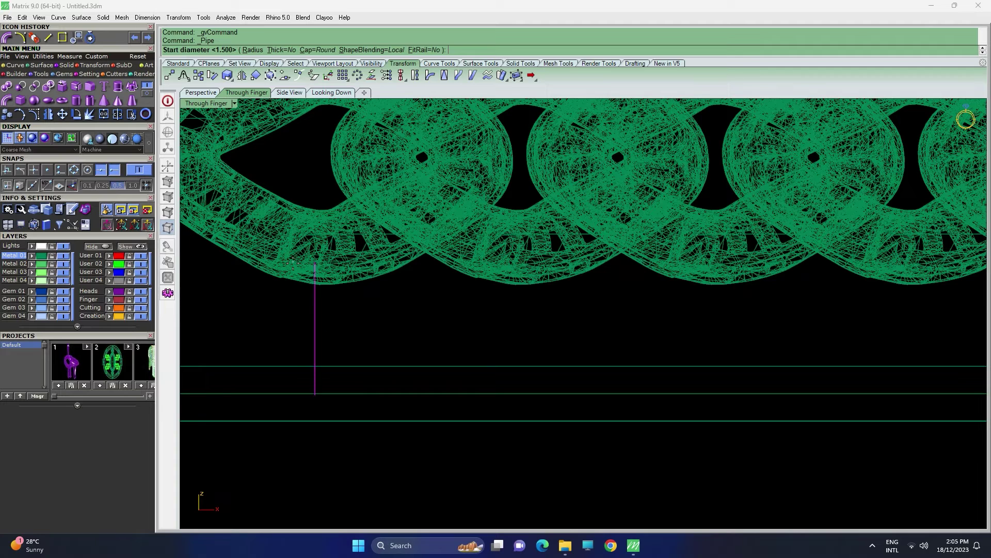
type("1")
key("Return")
type("1.3")
key("Return")
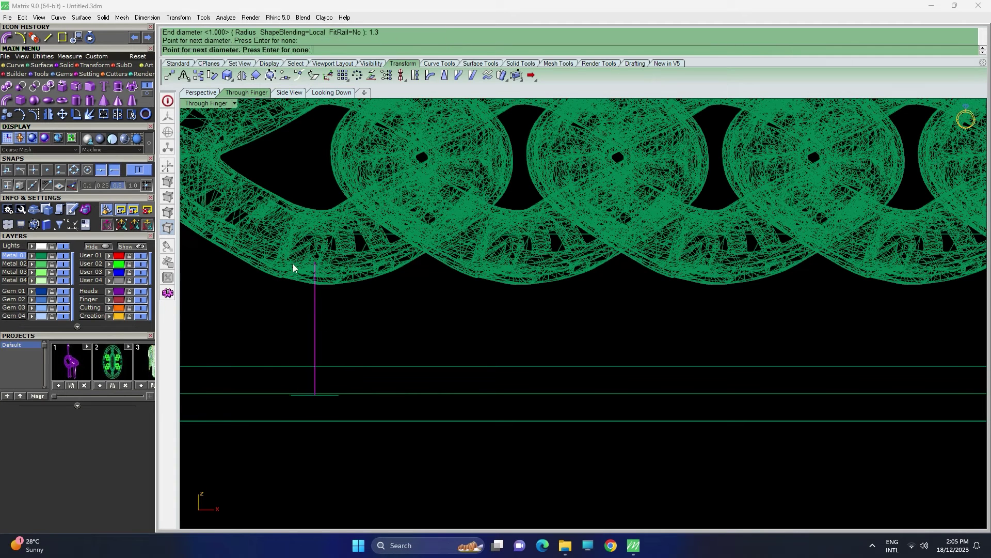
key("Return")
Move the tapered connector and its line slightly down and along the chain to sit under the middle of the first link.
left_click(335, 293)
left_click_drag(419, 321, 244, 329)
key("Escape")
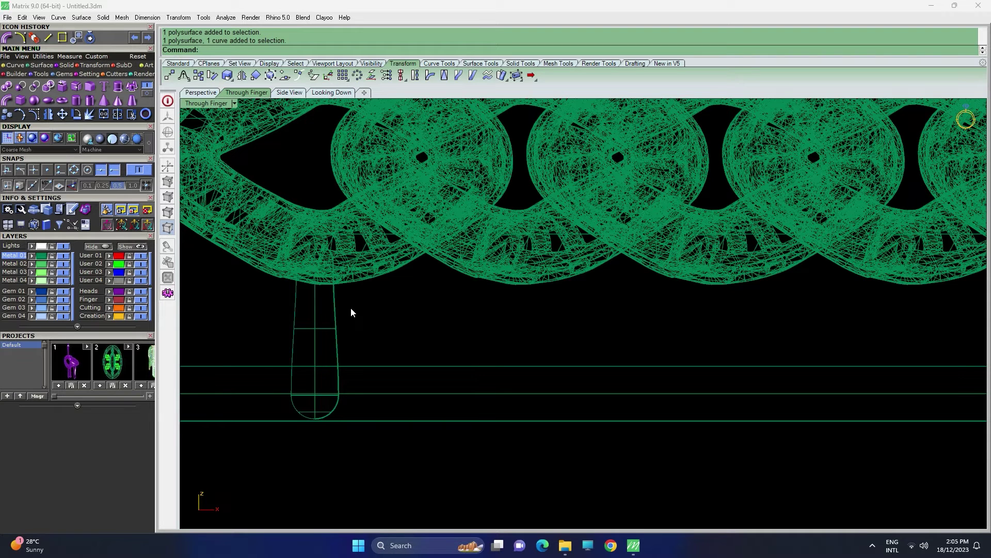
left_click_drag(314, 312, 328, 330)
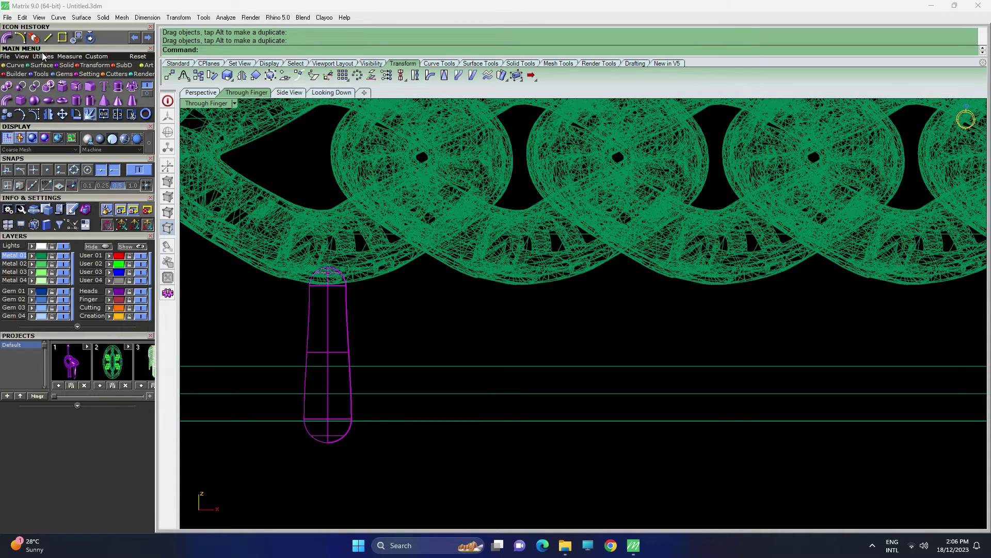
Shorten the connector vertically with Scale1D from its upper end so its lower end stays within the lower frame pipe.
left_click(35, 39)
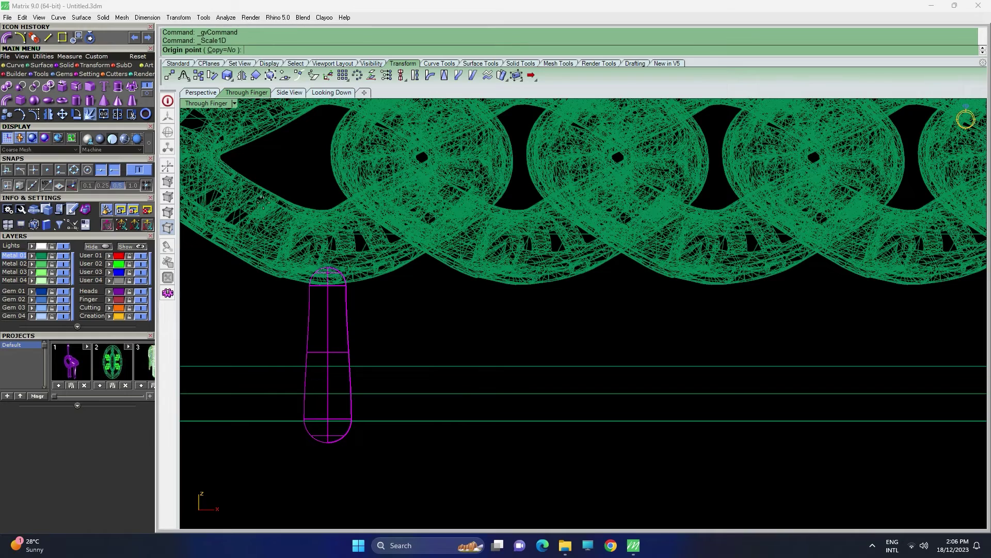
left_click(329, 269)
left_click(343, 501)
left_click(350, 456)
left_click(391, 319)
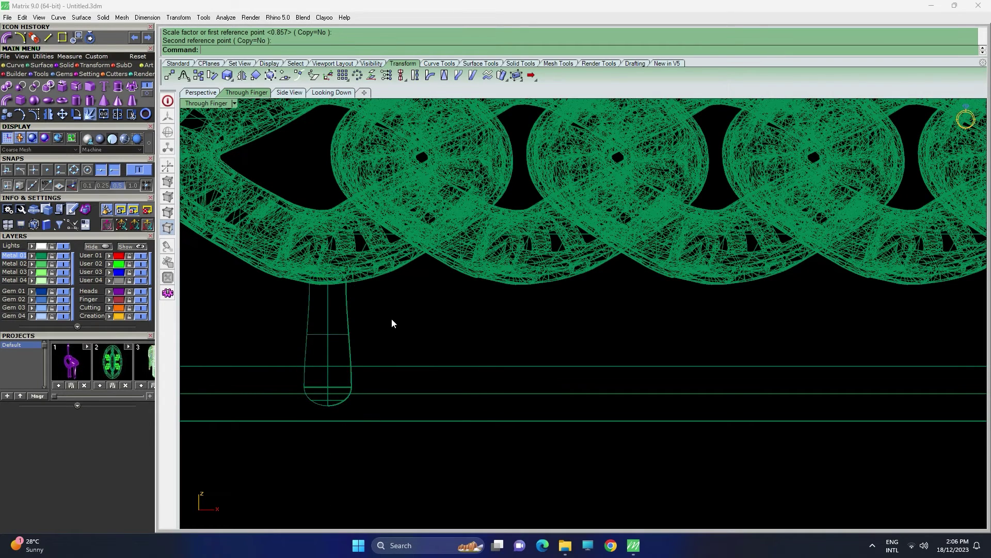
Examine in the shaded perspective view how the connector joins the first link to the frame pipe.
scroll(339, 315, "up", 5)
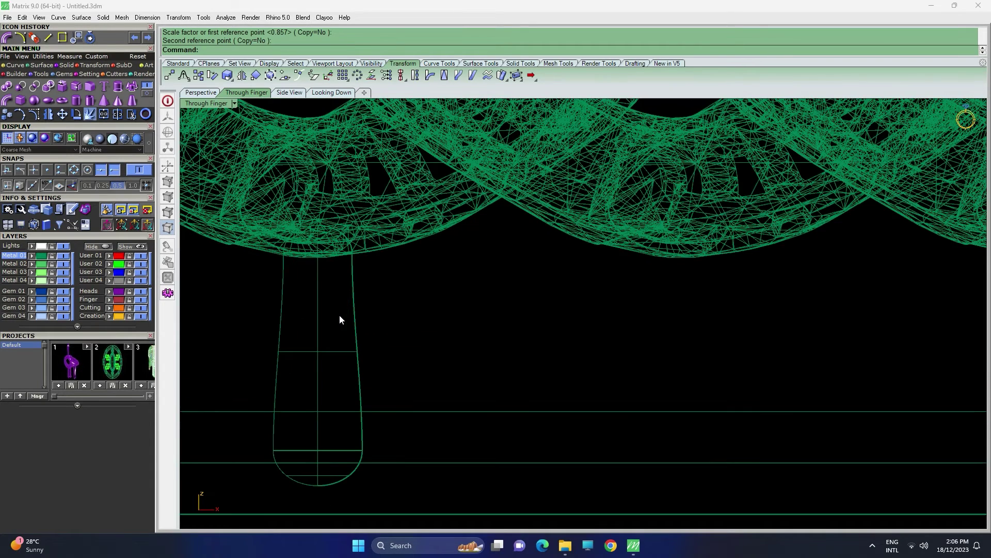
double_click(192, 103)
double_click(596, 104)
right_click_drag(522, 298, 649, 276, "shift")
scroll(554, 312, "up", 12)
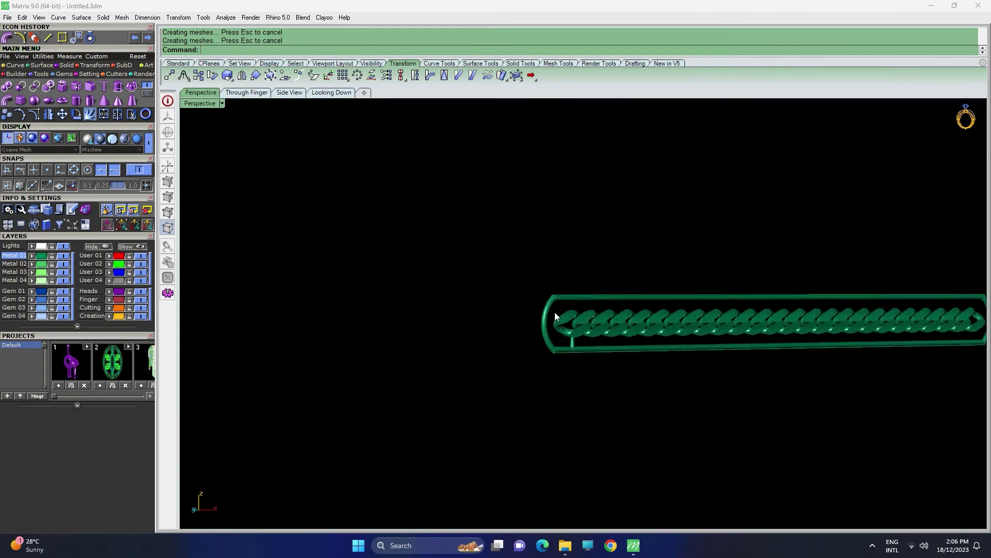
right_click_drag(638, 311, 629, 290)
mouse_move(588, 228)
right_mouse_down()
mouse_move(486, 214)
mouse_move(659, 265)
mouse_move(733, 235)
mouse_move(541, 253)
mouse_move(503, 218)
mouse_move(613, 234)
mouse_move(687, 272)
mouse_move(694, 253)
mouse_move(715, 259)
mouse_move(775, 248)
mouse_move(779, 221)
mouse_move(591, 224)
right_mouse_up()
scroll(512, 214, "up", 8)
scroll(513, 215, "down", 6)
scroll(493, 208, "down", 5)
scroll(796, 242, "up", 5)
scroll(586, 220, "down", 5)
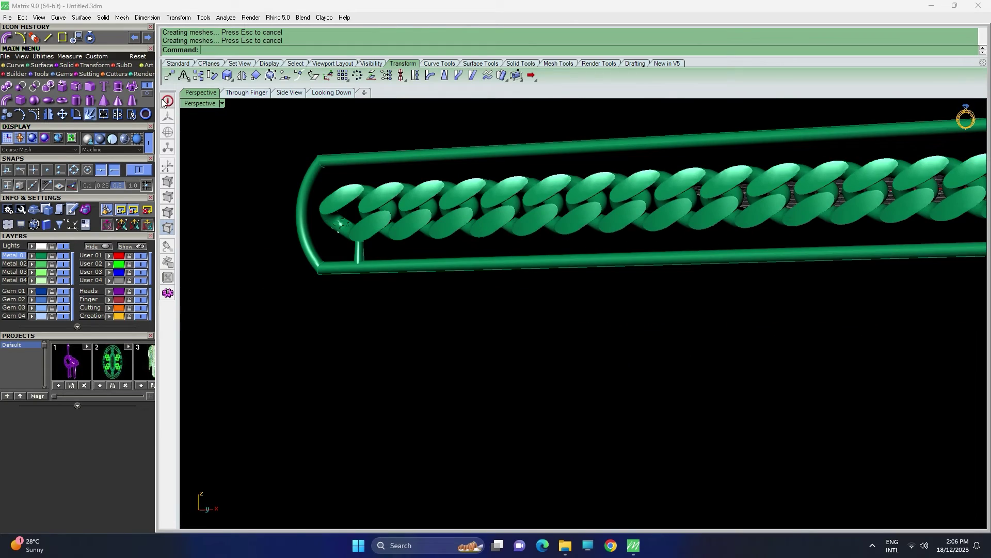
Copy the connector and its line horizontally from its midpoint to beneath the second and third chain links.
double_click(200, 104)
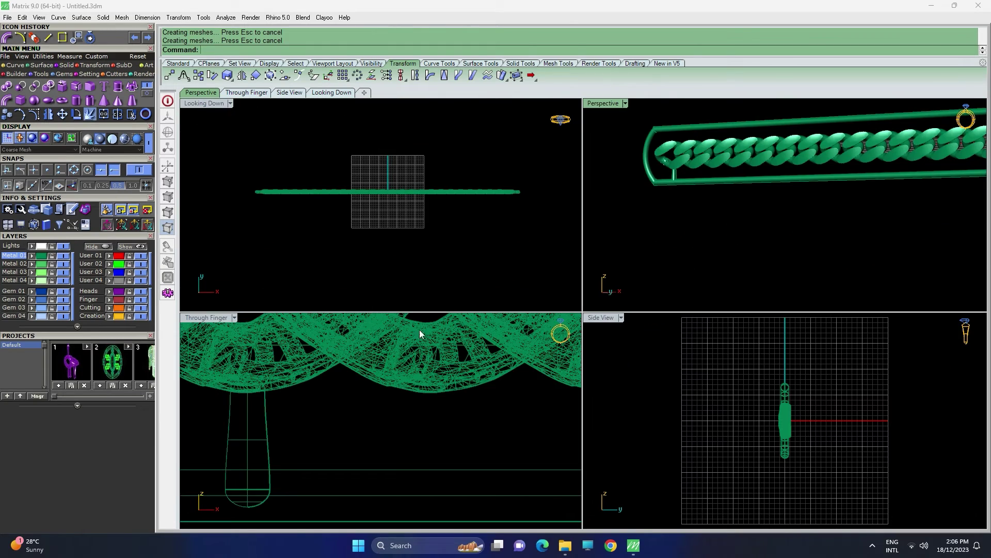
double_click(219, 316)
scroll(416, 367, "up", 4)
scroll(496, 377, "down", 4)
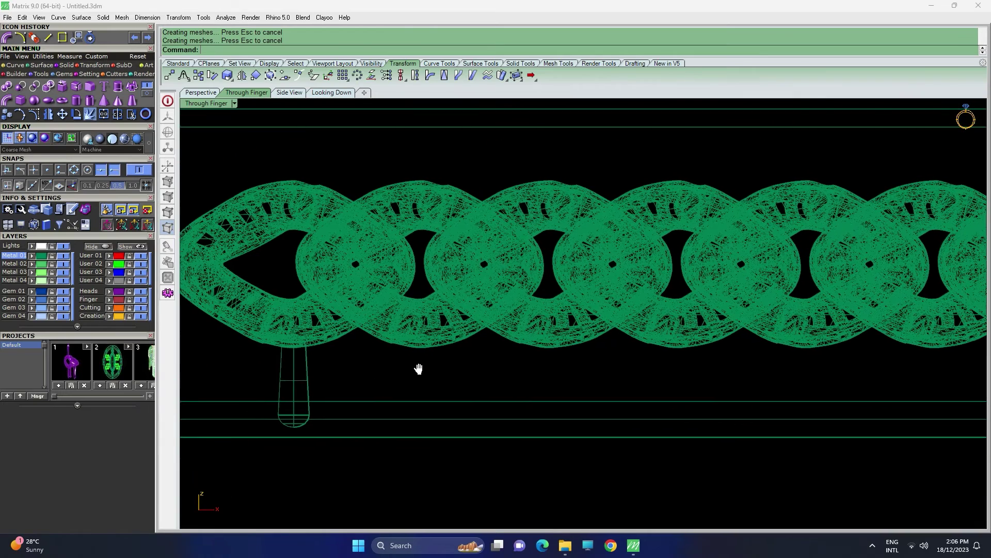
left_click_drag(354, 387, 174, 378)
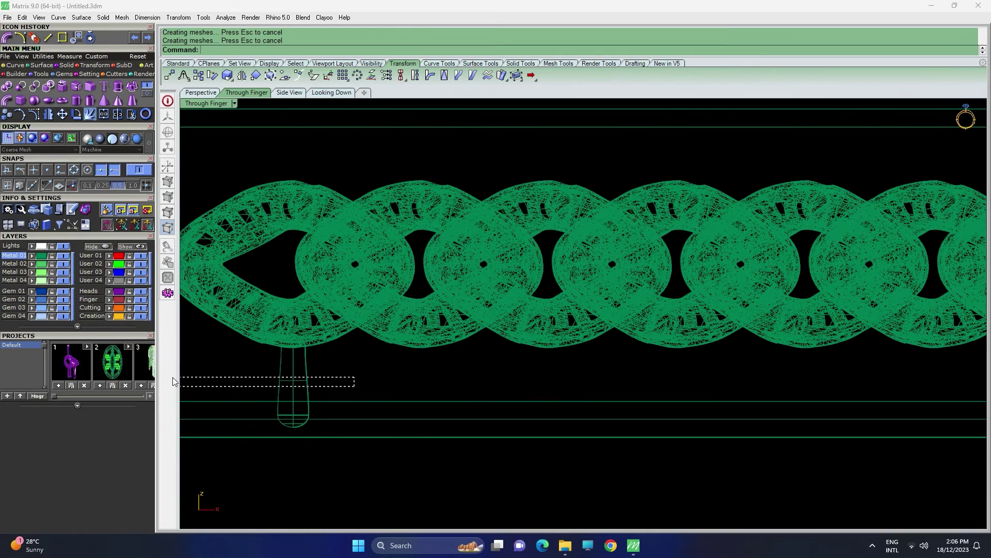
left_click(7, 114)
left_click(292, 380)
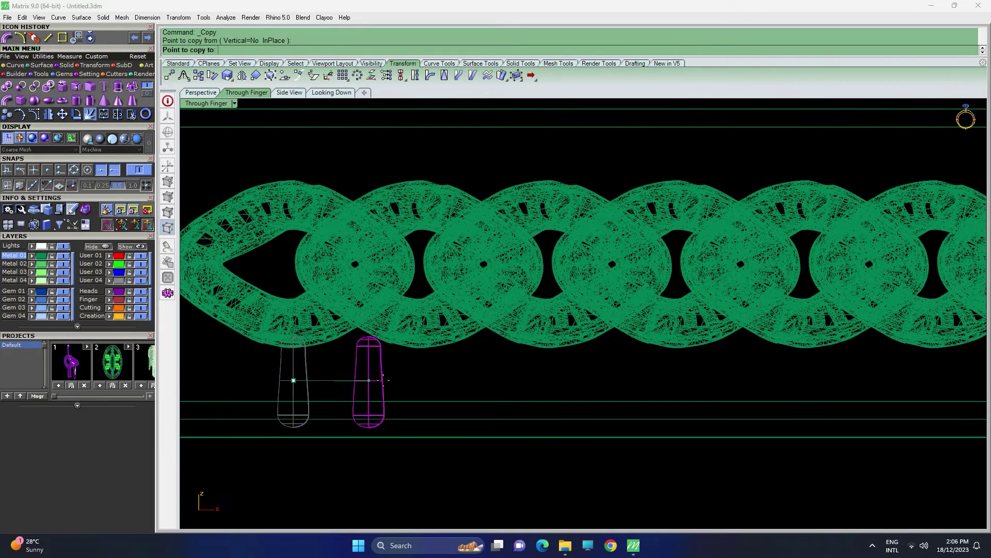
left_click(420, 380)
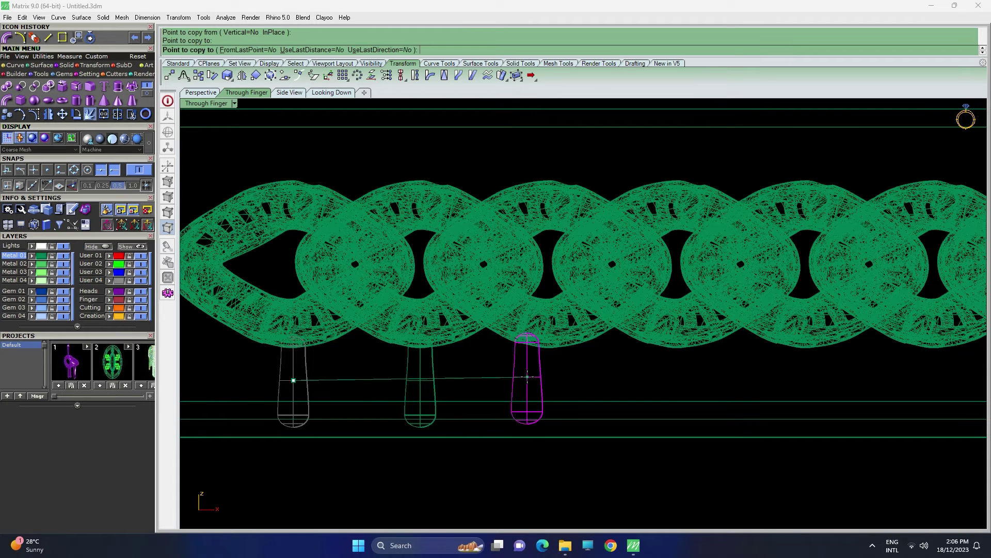
left_click(549, 381)
Place further connector copies at the same height beneath the fourth to tenth chain links.
right_click_drag(698, 384, 449, 393)
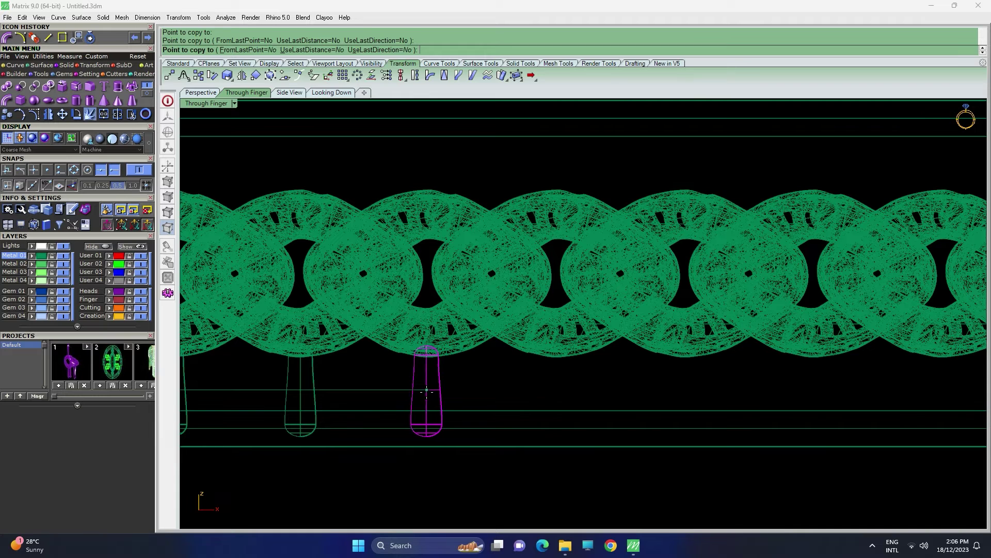
left_click(427, 391)
right_click_drag(627, 392, 445, 398)
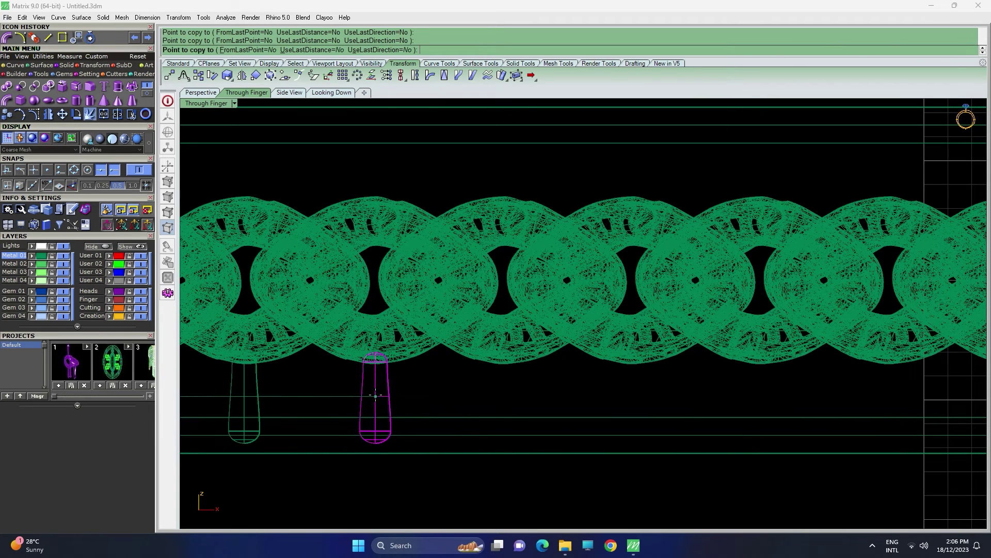
left_click(375, 395)
left_click(503, 396)
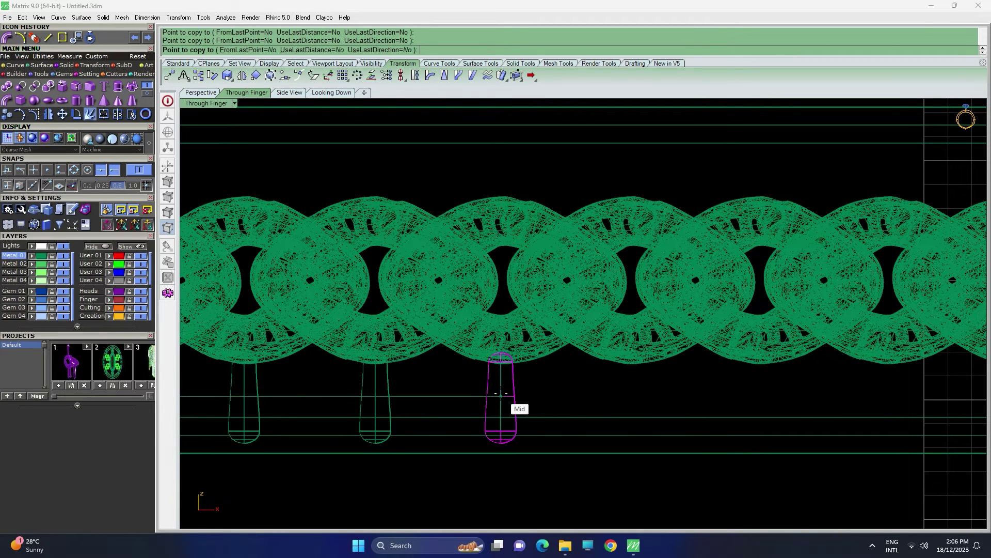
right_click_drag(503, 395, 376, 396)
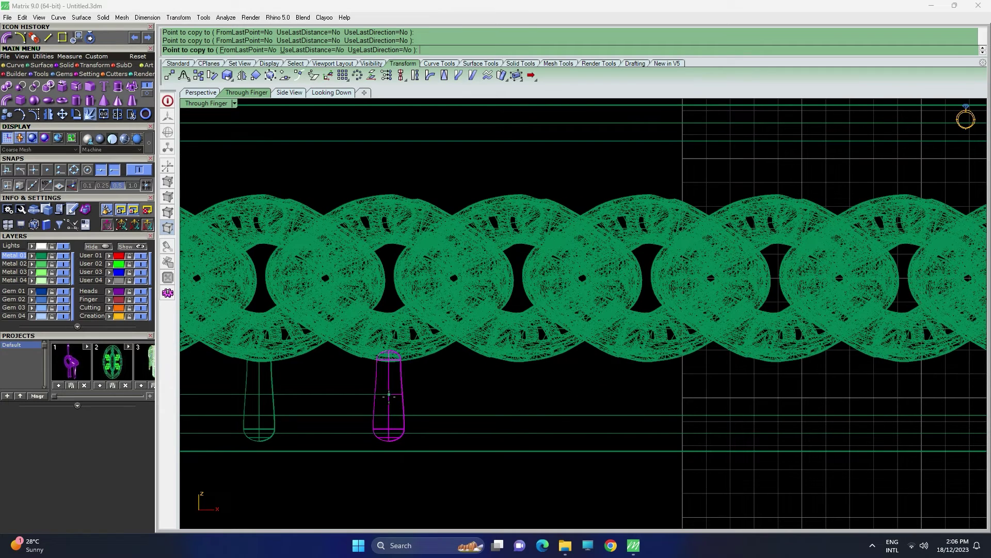
left_click(388, 396)
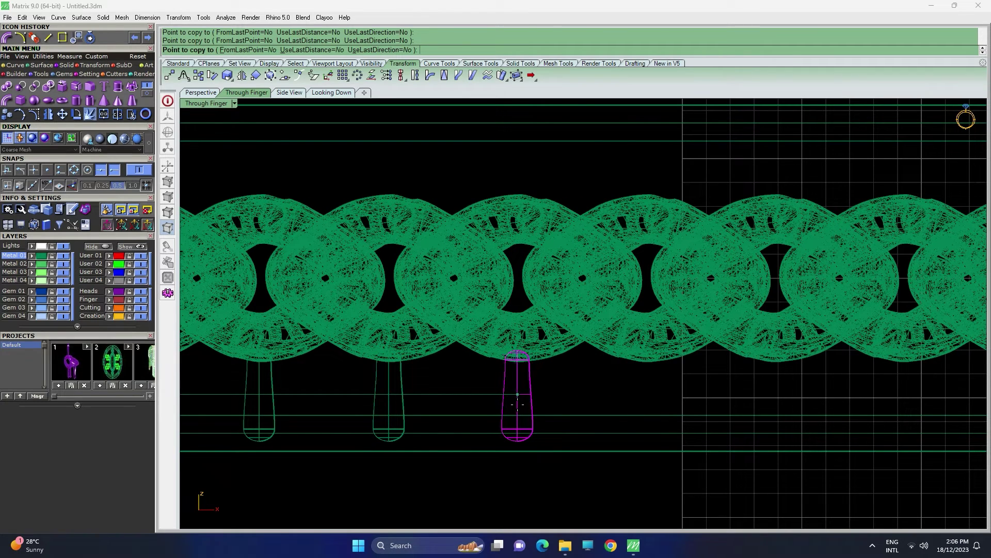
left_click(516, 403)
left_click(648, 401)
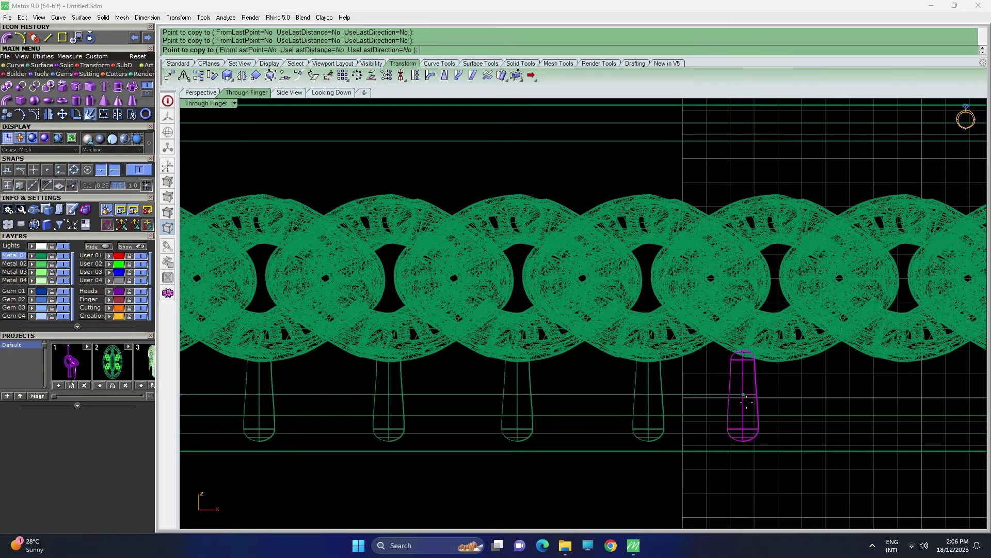
left_click(778, 404)
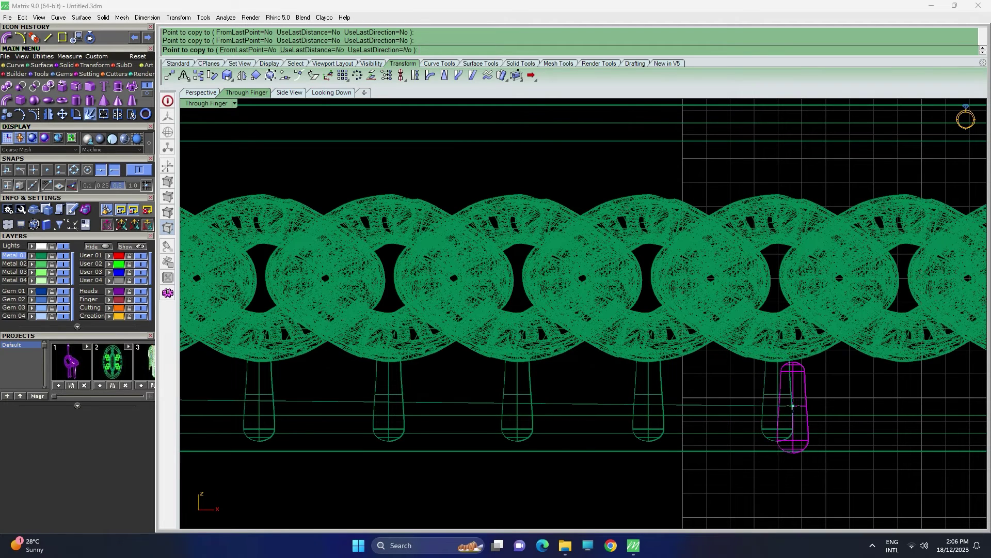
Continue copying the connector along the lower frame pipe beneath the eleventh to seventeenth links.
right_click_drag(778, 404, 220, 380)
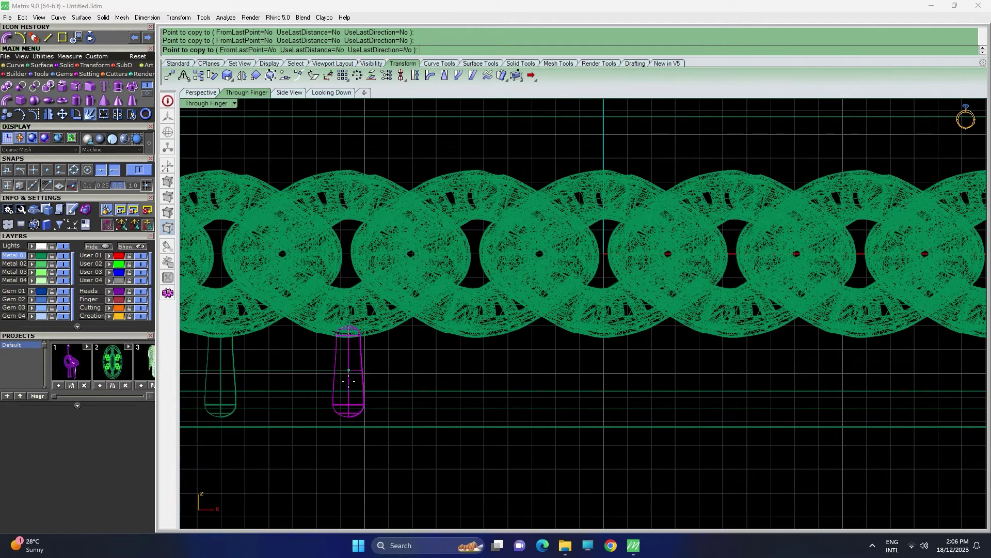
left_click(345, 382)
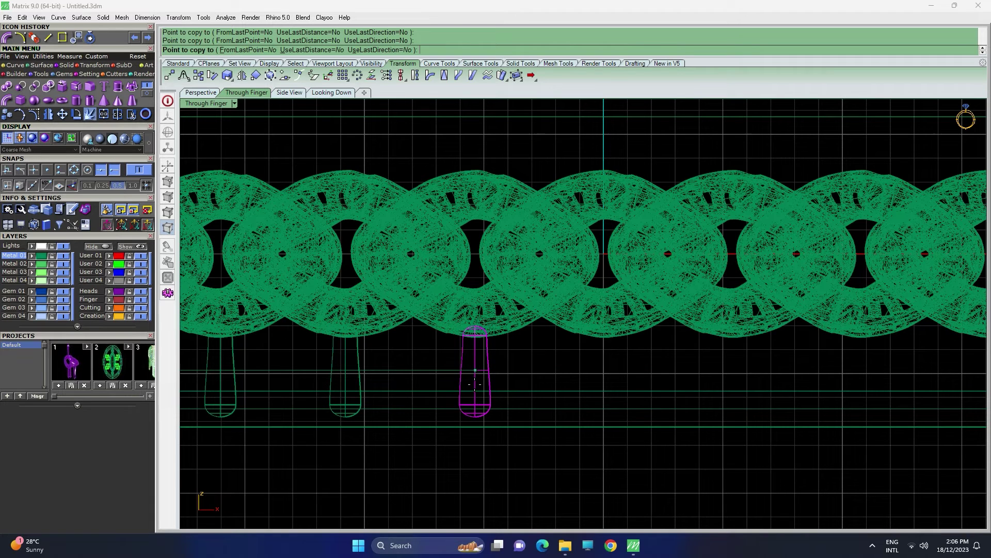
left_click(474, 384)
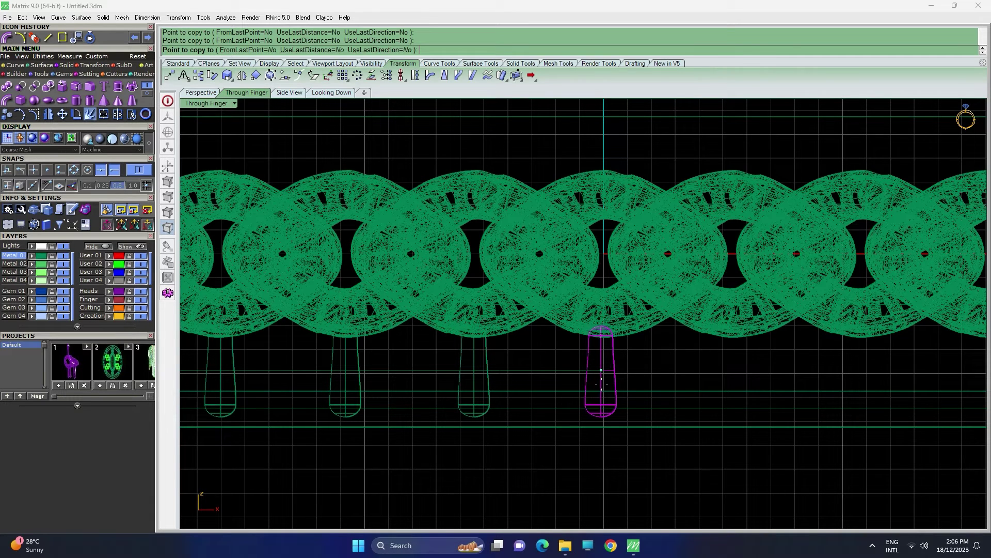
left_click(602, 383)
right_click_drag(705, 375, 263, 379)
left_click(291, 380)
left_click(421, 381)
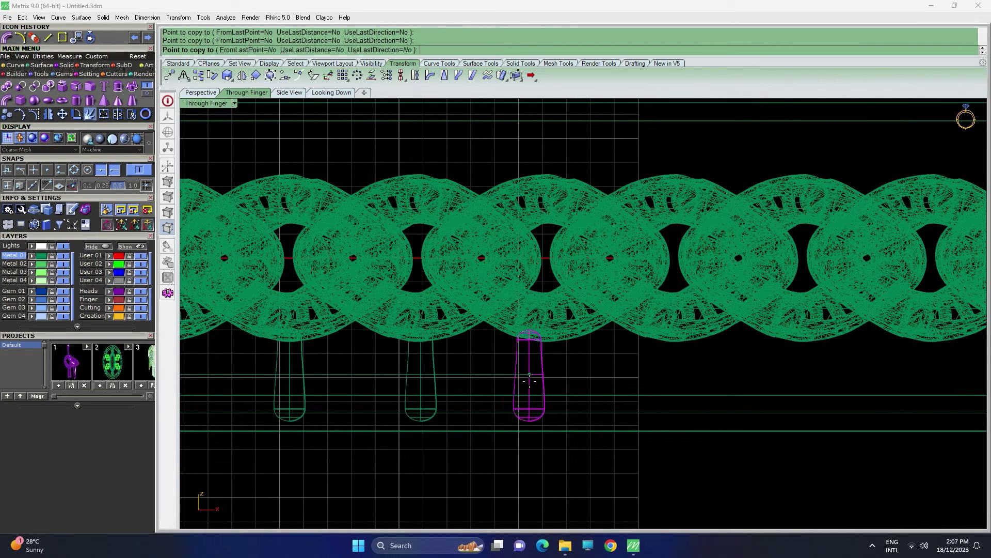
left_click(544, 378)
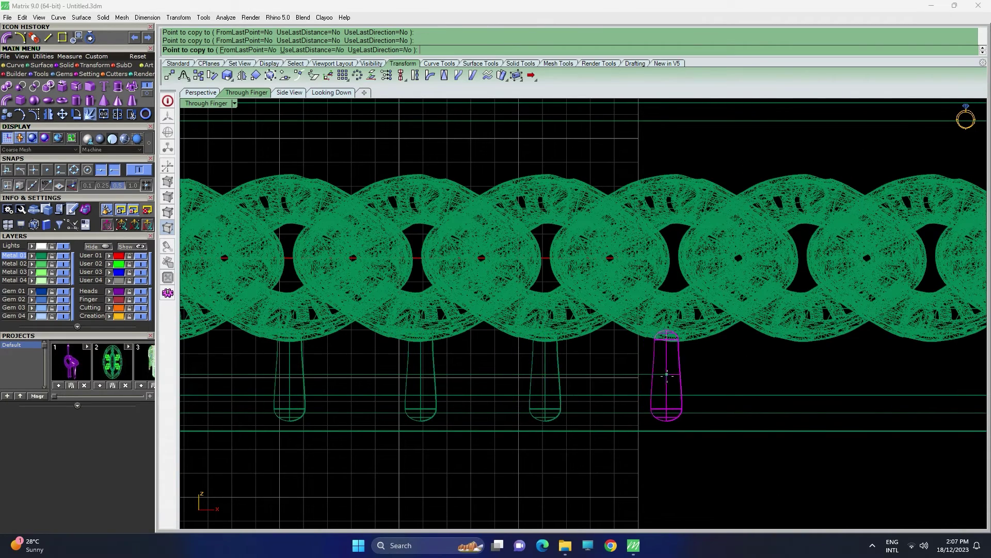
right_click_drag(679, 376, 274, 351)
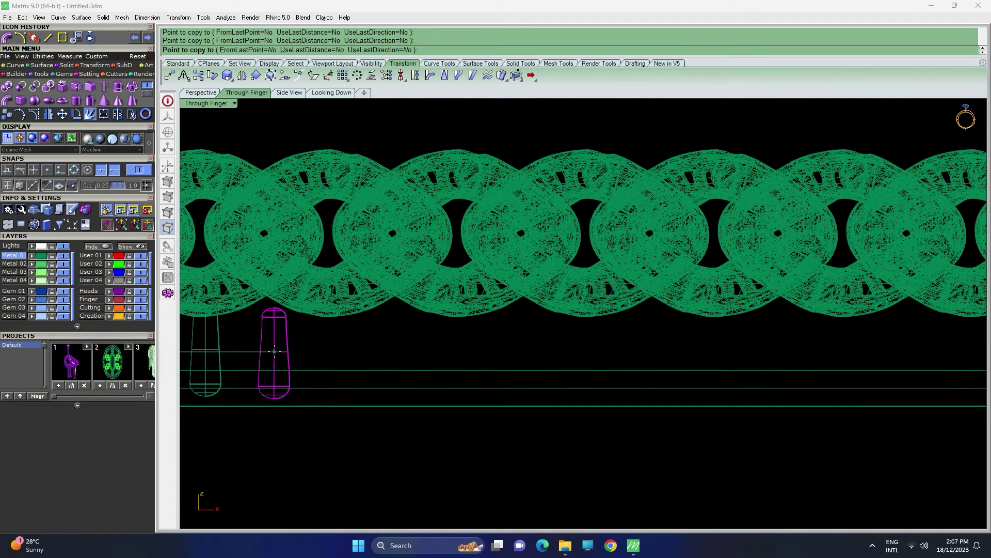
Place the remaining connector copies beneath the eighteenth to twenty-fifth links and finish the Copy command.
left_click(330, 352)
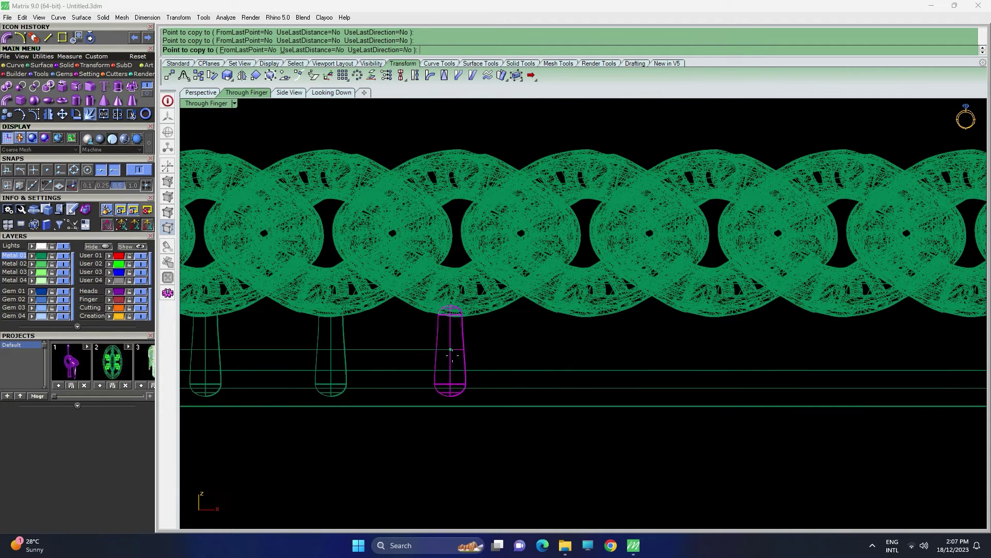
left_click(457, 355)
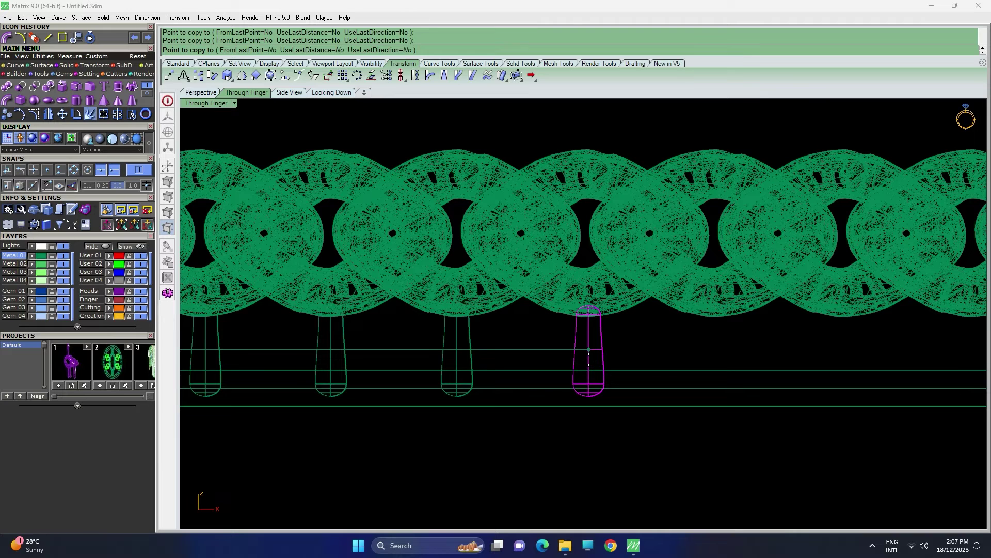
left_click(589, 358)
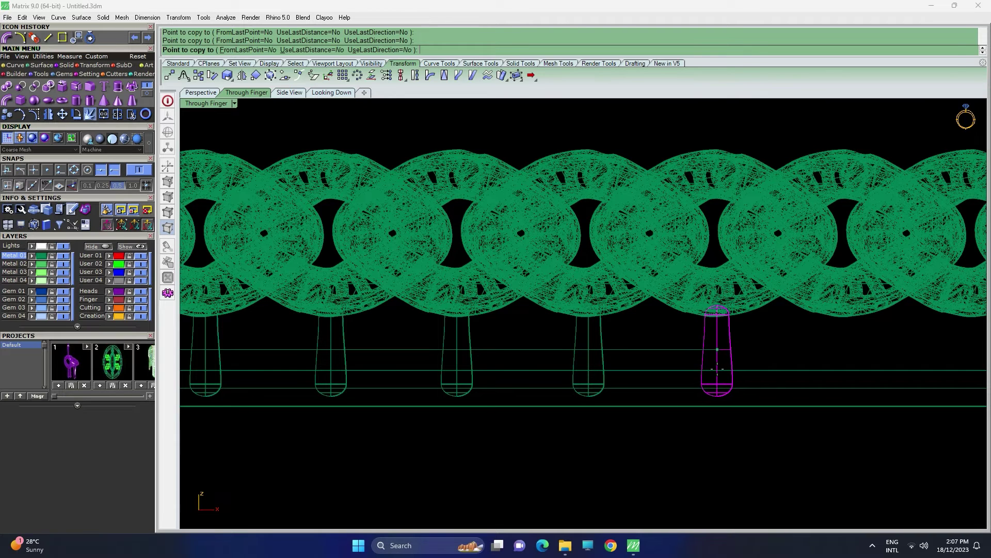
left_click(717, 369)
right_click_drag(718, 368, 294, 374)
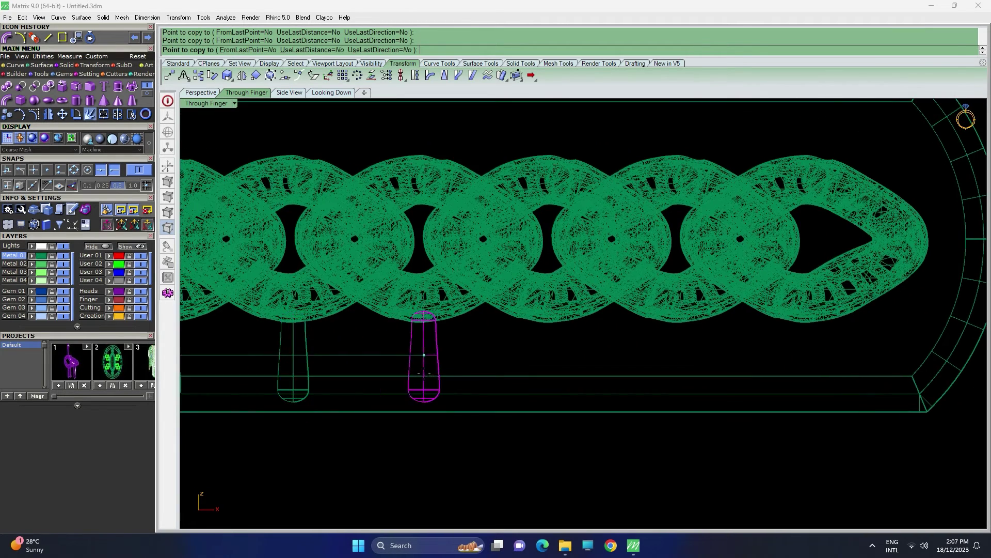
left_click(420, 370)
left_click(551, 368)
left_click(677, 371)
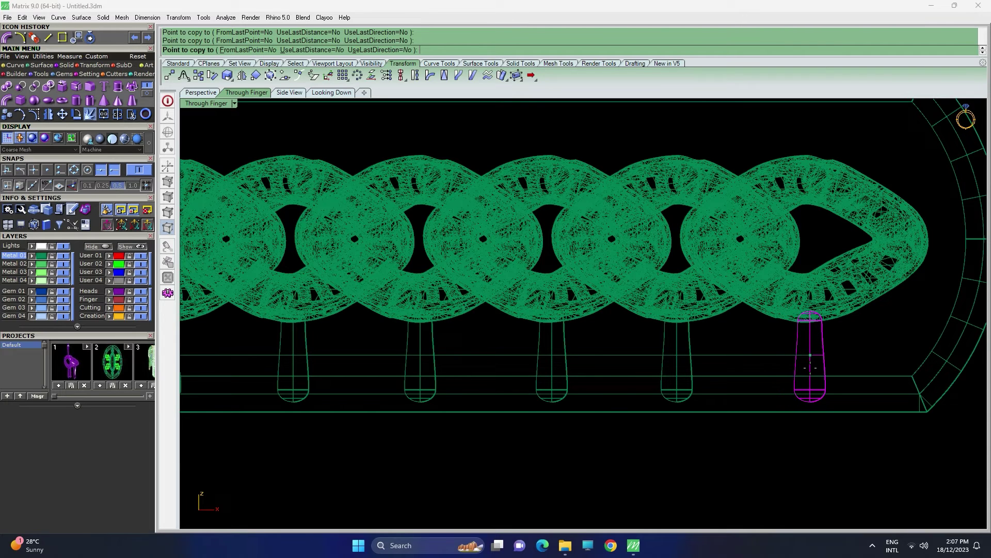
left_click(810, 368)
scroll(810, 368, "down", 10)
right_click(821, 381)
scroll(838, 386, "down", 10)
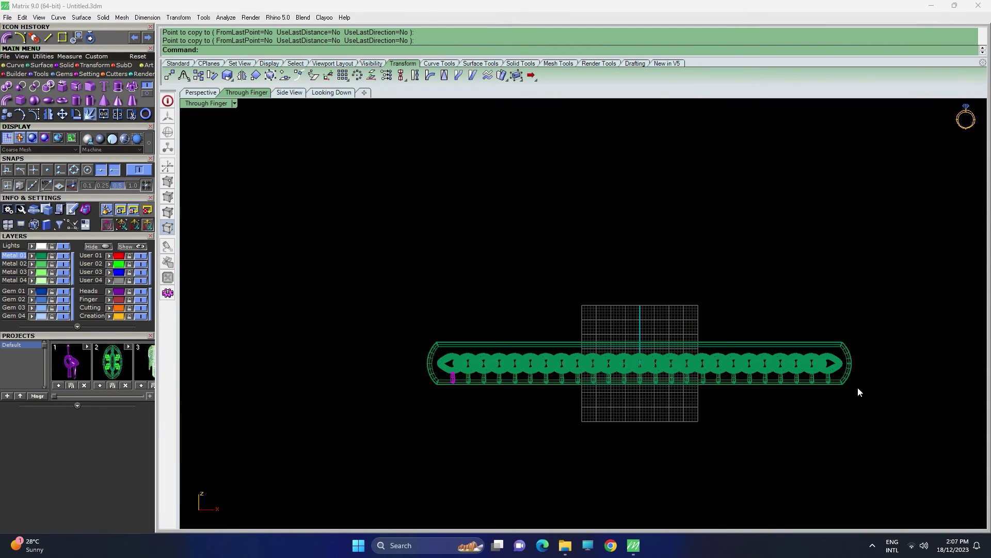
Group the lower connectors with their lines and mirror them about the horizontal axis through the origin to the chain's upper side.
left_click_drag(837, 376, 684, 383)
left_click_drag(444, 377, 444, 378)
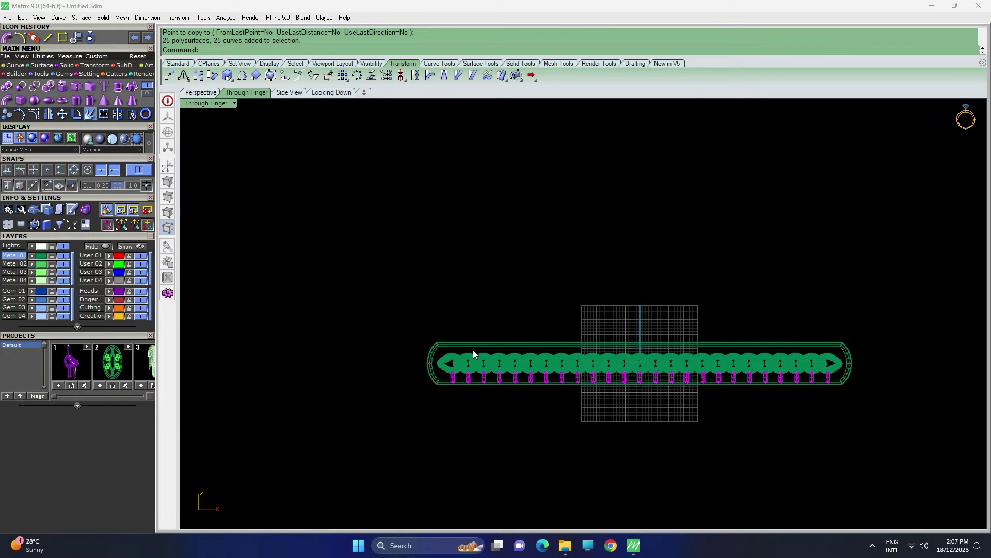
type("Gorup")
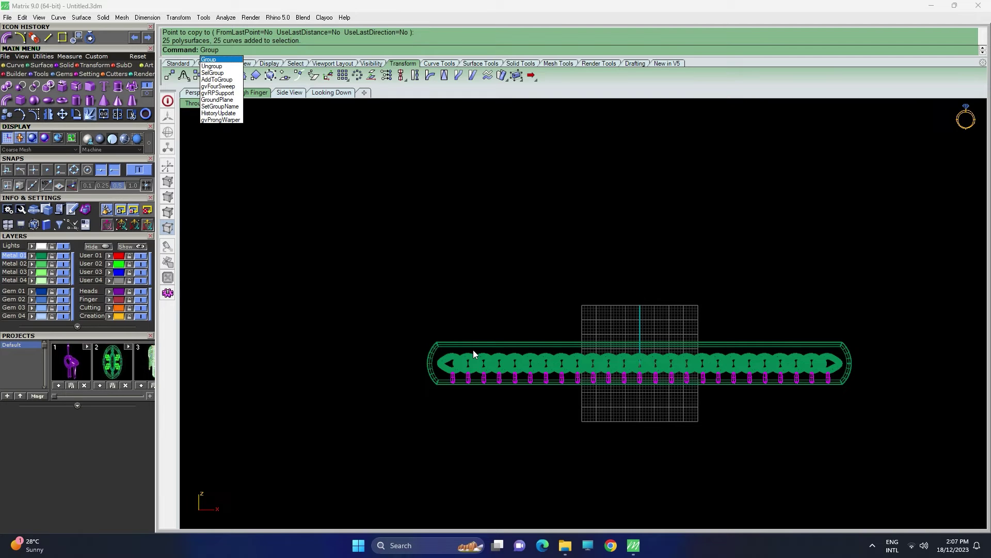
key("Return")
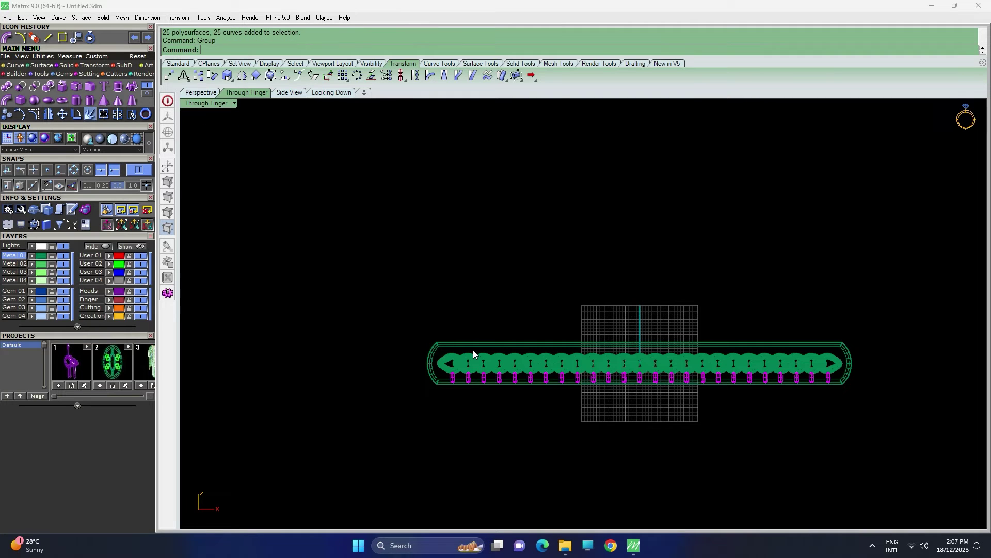
right_click(48, 115)
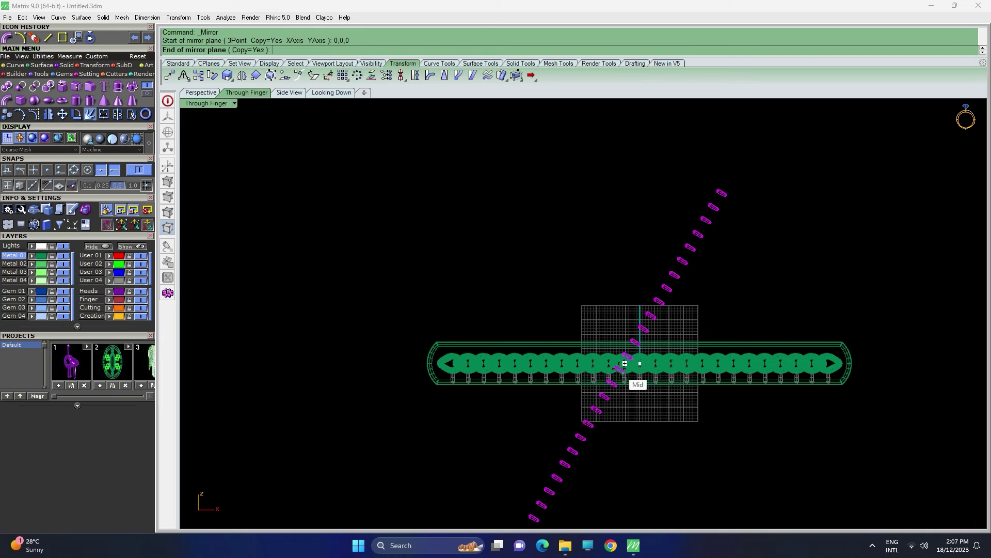
left_click(575, 332)
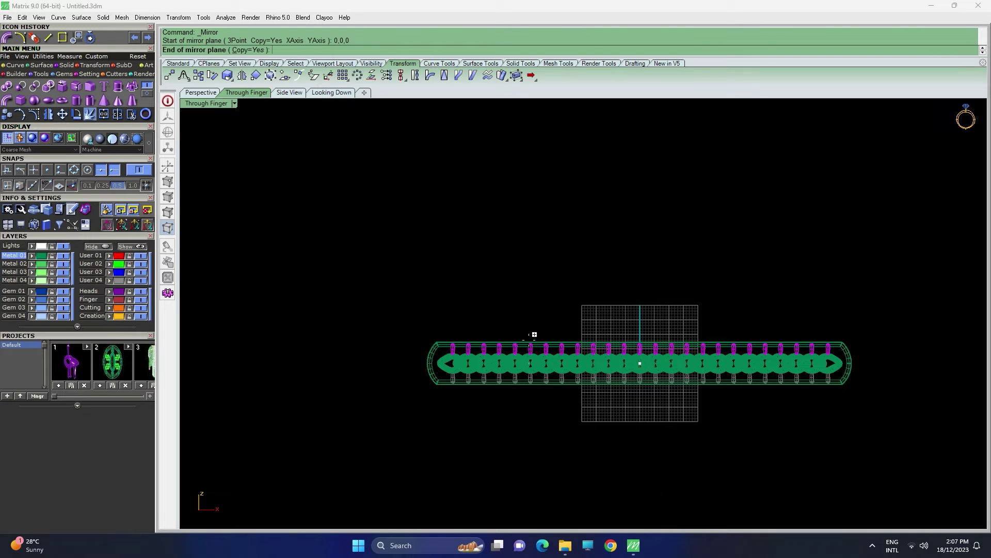
Inspect the upper and lower connectors between the chain links and the frame in perspective and in the close-up front view.
double_click(202, 103)
double_click(603, 107)
right_click_drag(709, 292, 608, 247, "shift")
scroll(575, 216, "up", 10)
scroll(575, 216, "up", 5)
right_click_drag(575, 217, 446, 317)
scroll(622, 279, "down", 10)
scroll(548, 330, "up", 4)
scroll(446, 317, "down", 10)
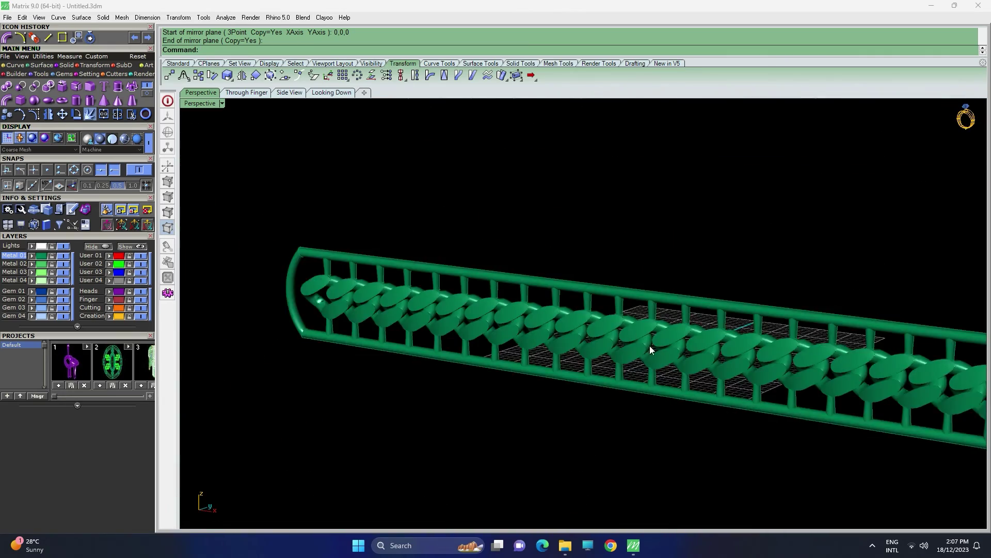
right_click_drag(650, 345, 813, 407)
scroll(778, 329, "down", 7)
scroll(756, 323, "up", 2)
scroll(755, 320, "up", 3)
scroll(764, 408, "down", 5)
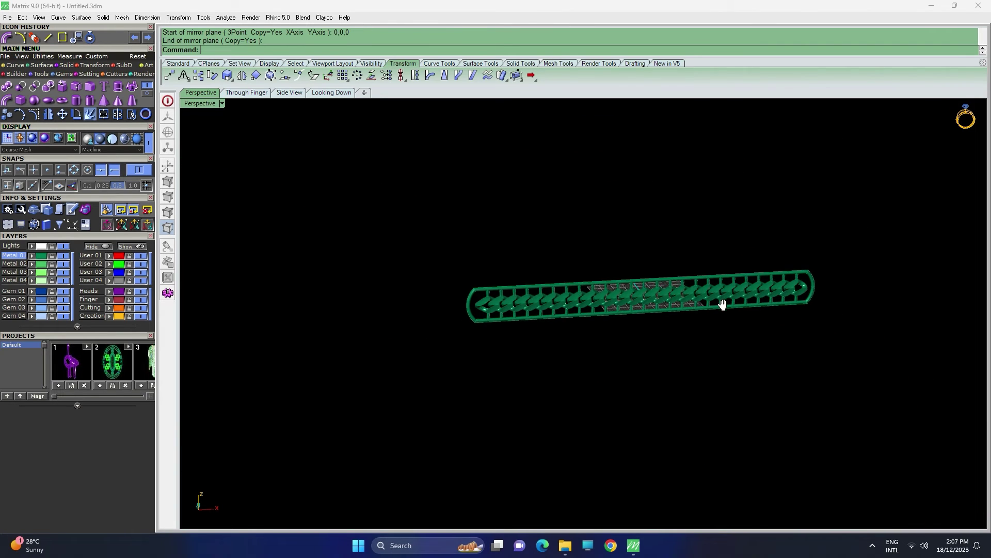
double_click(204, 106)
scroll(405, 450, "up", 10)
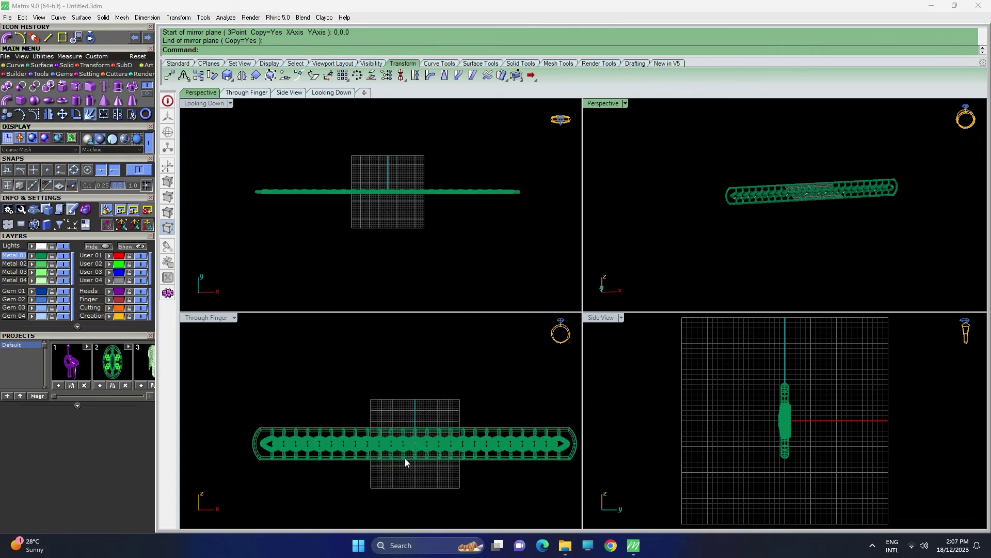
right_click_drag(437, 452, 206, 371)
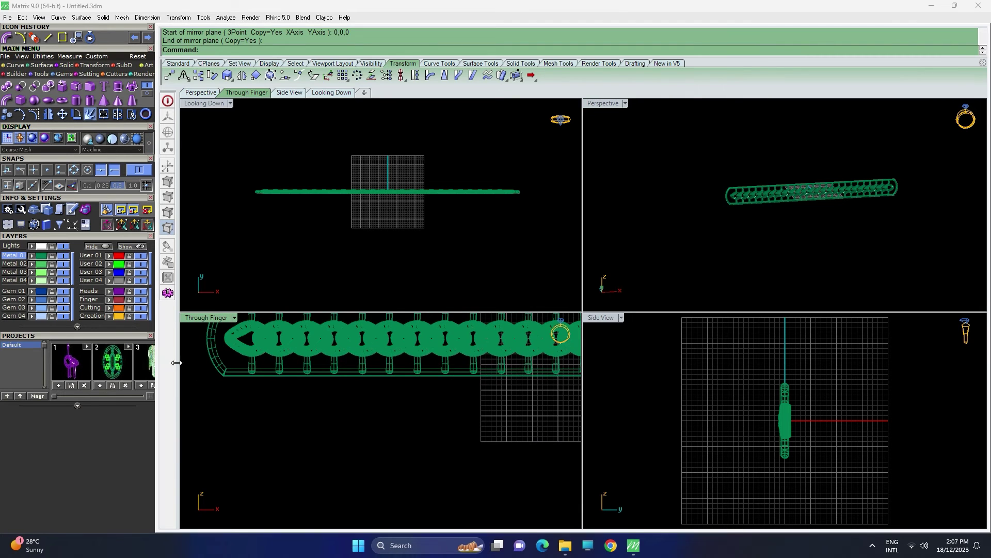
scroll(227, 360, "down", 4)
scroll(235, 360, "up", 12)
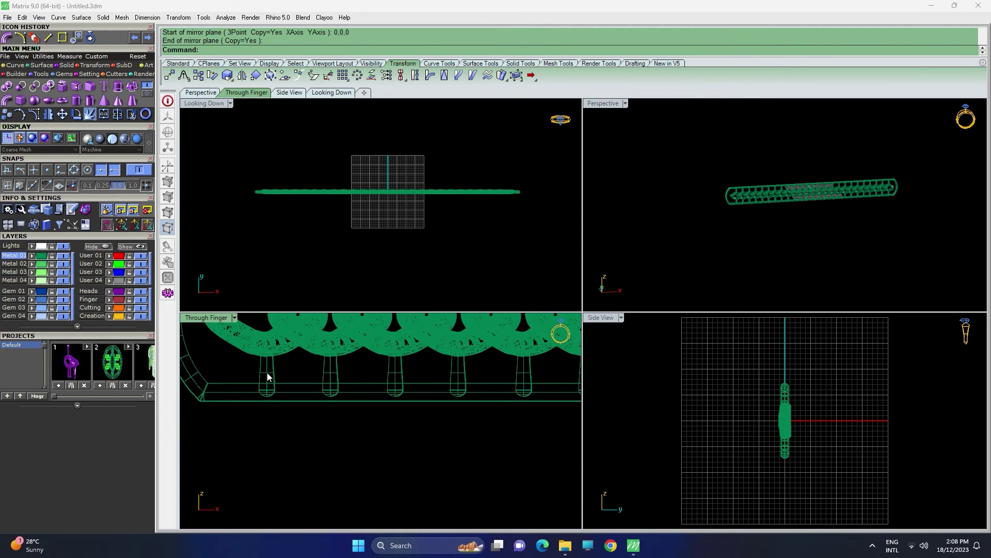
left_click(16, 65)
left_click(21, 89)
scroll(278, 395, "down", 2)
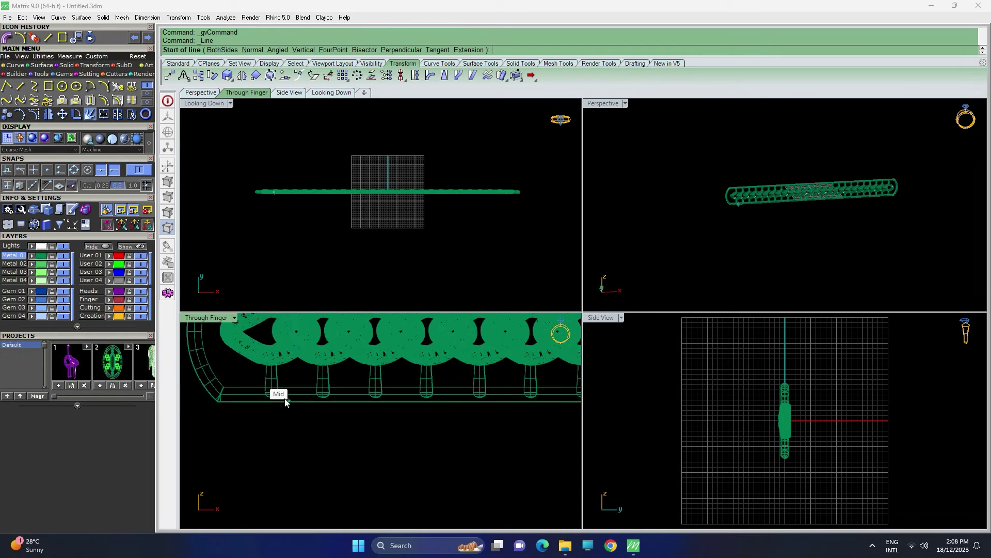
left_click(245, 395)
scroll(246, 396, "down", 10)
key("Escape")
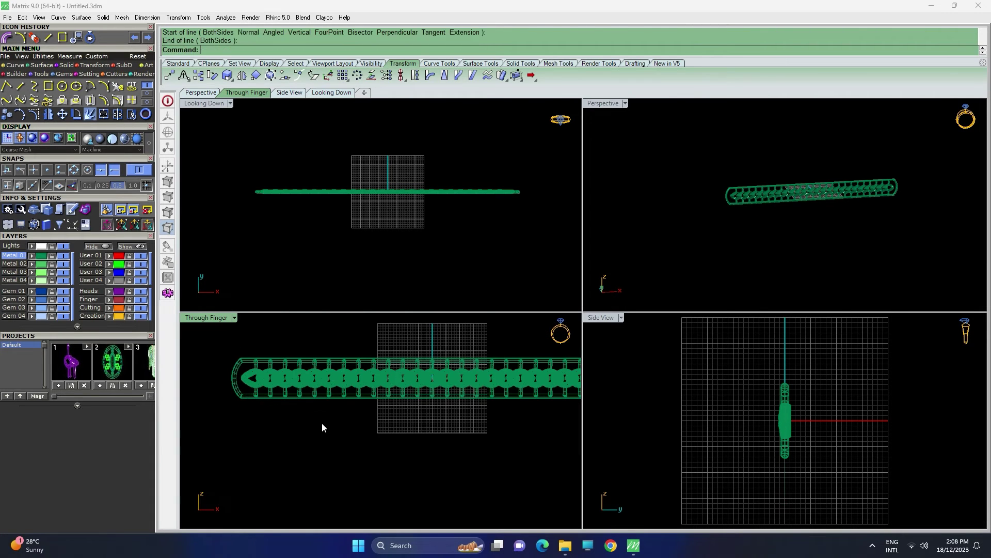
Draw a short vertical line downward from the lower frame pipe, between two connectors near the grid's left edge.
scroll(377, 397, "up", 6)
scroll(377, 396, "up", 4)
key("Return")
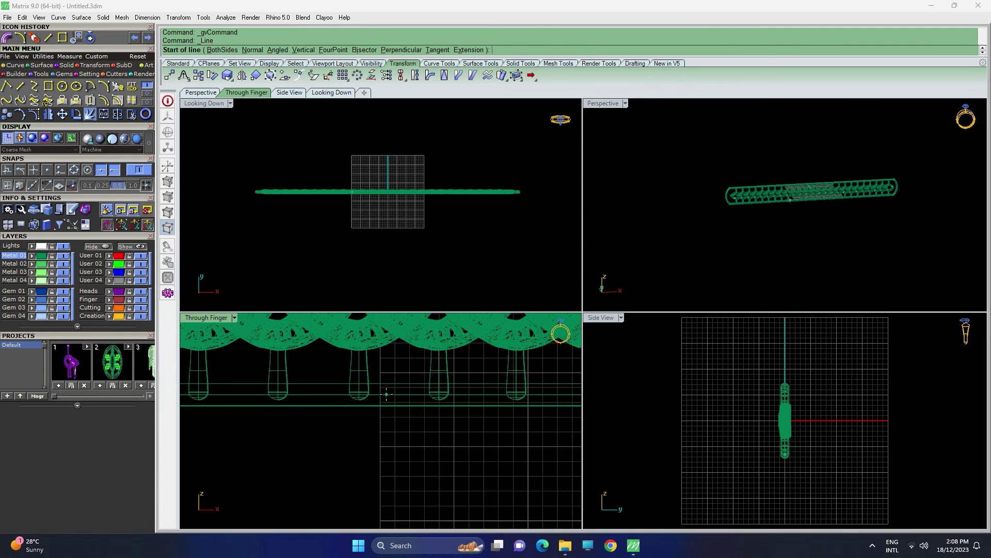
left_click(386, 395)
left_click(384, 445)
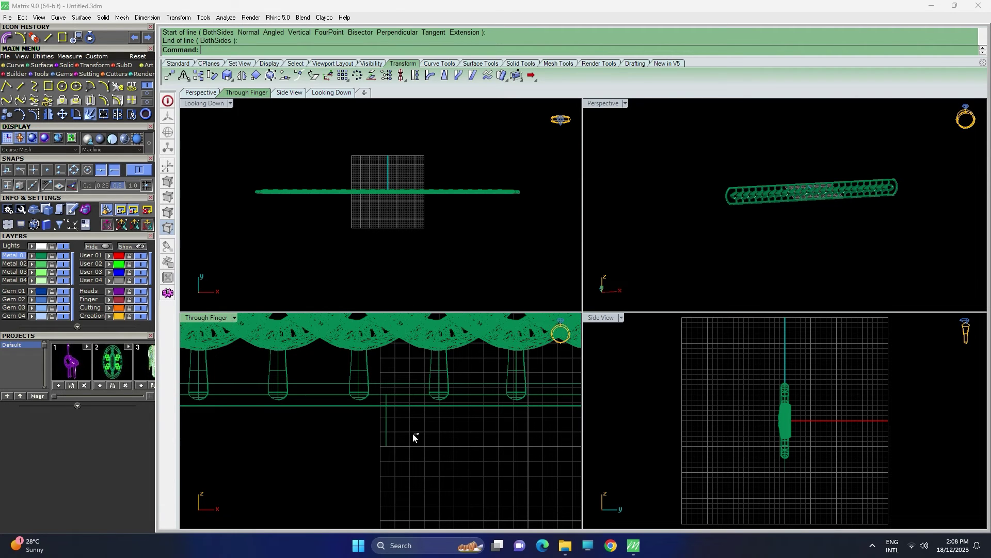
Create a pipe along the short vertical line with flat caps and a diameter of 1.
left_click(64, 66)
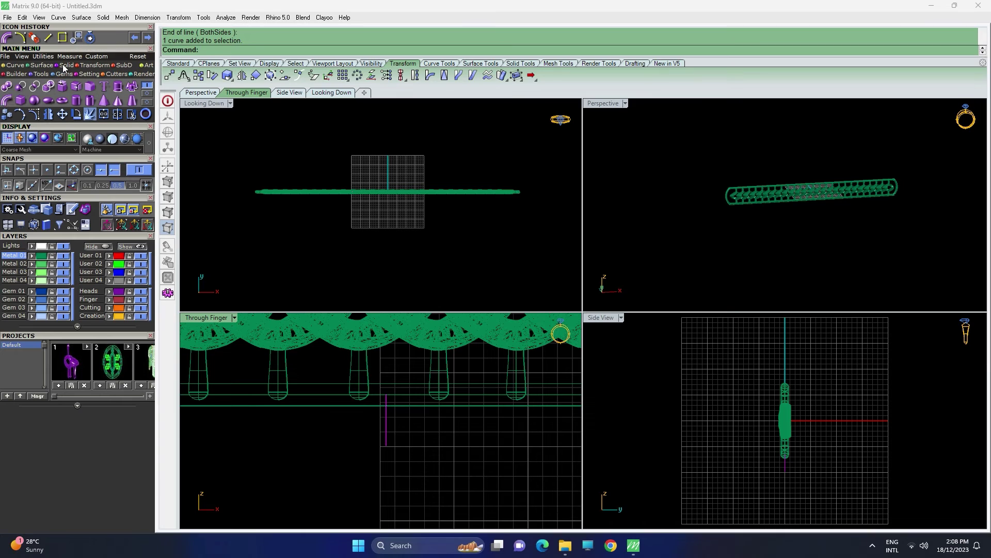
left_click(8, 100)
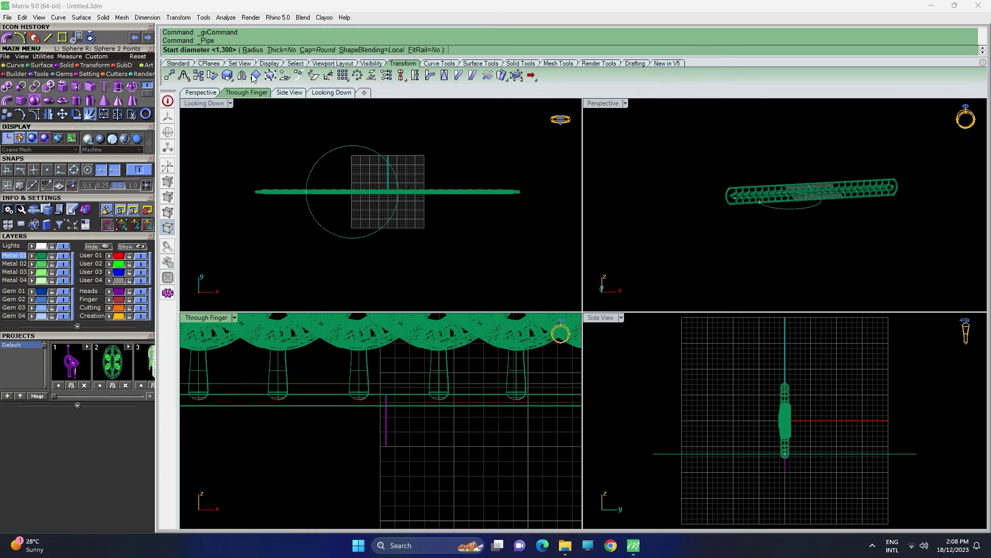
left_click(318, 50)
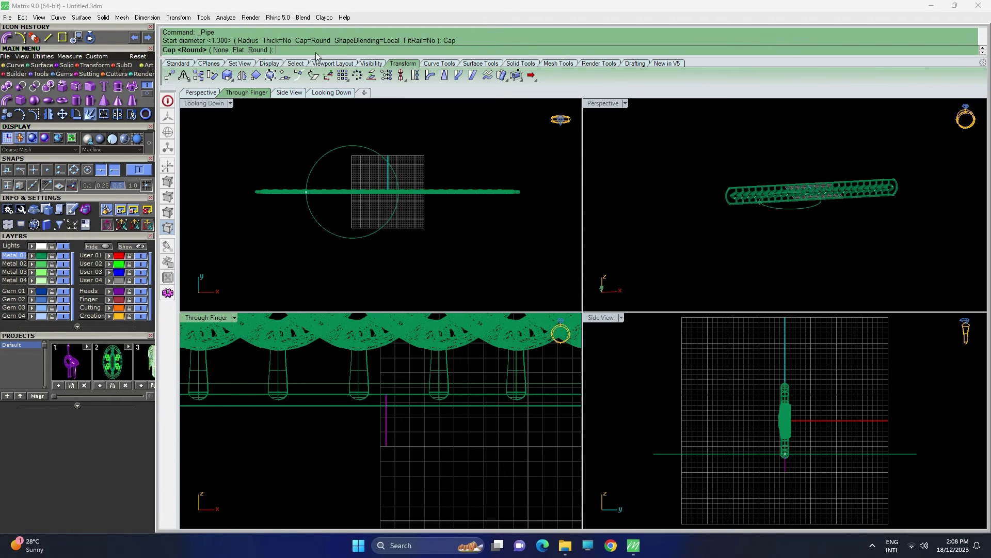
left_click(237, 50)
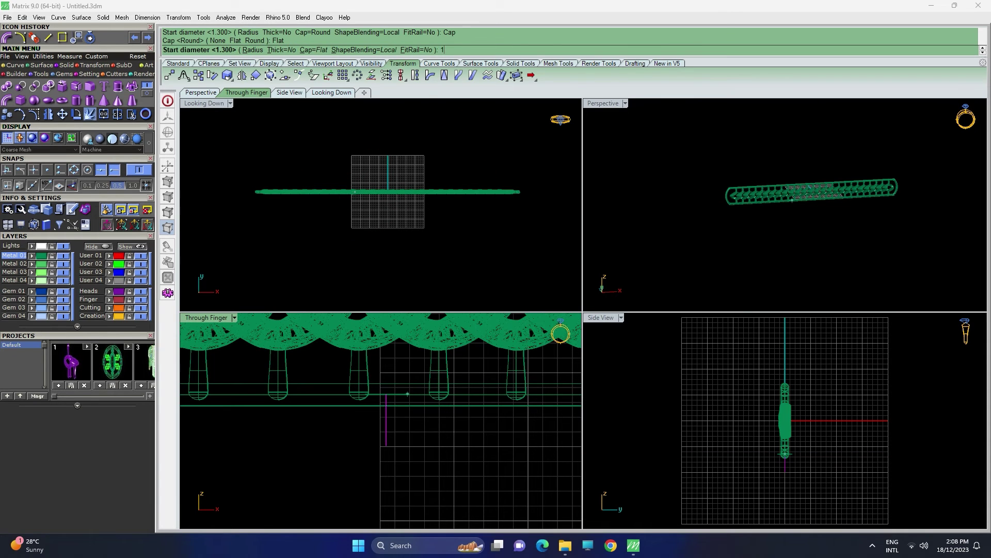
type("1")
key("Return")
key("Return")
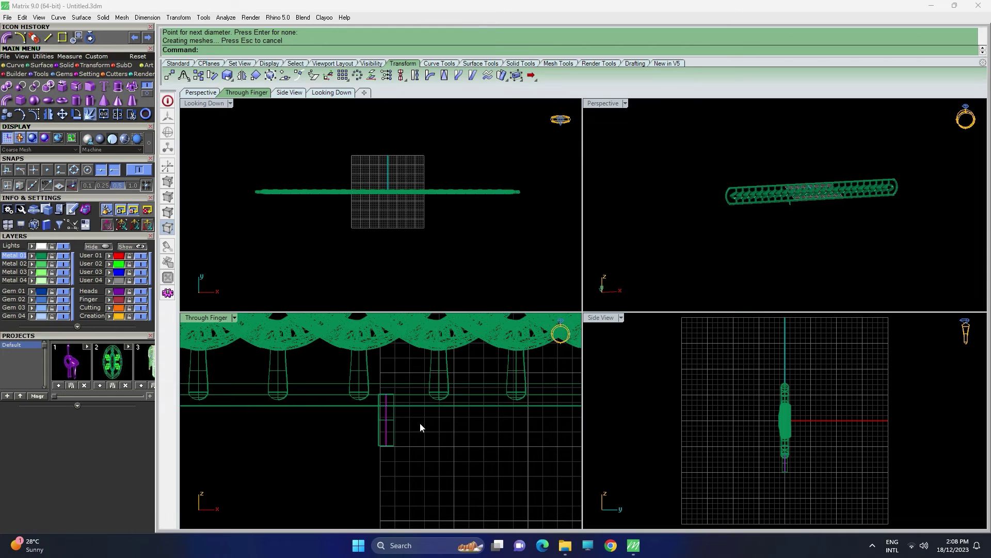
Move the flat-capped pipe and its line to the left end of the lower frame pipe and check the placement.
left_click_drag(409, 416, 328, 434)
scroll(444, 431, "down", 6)
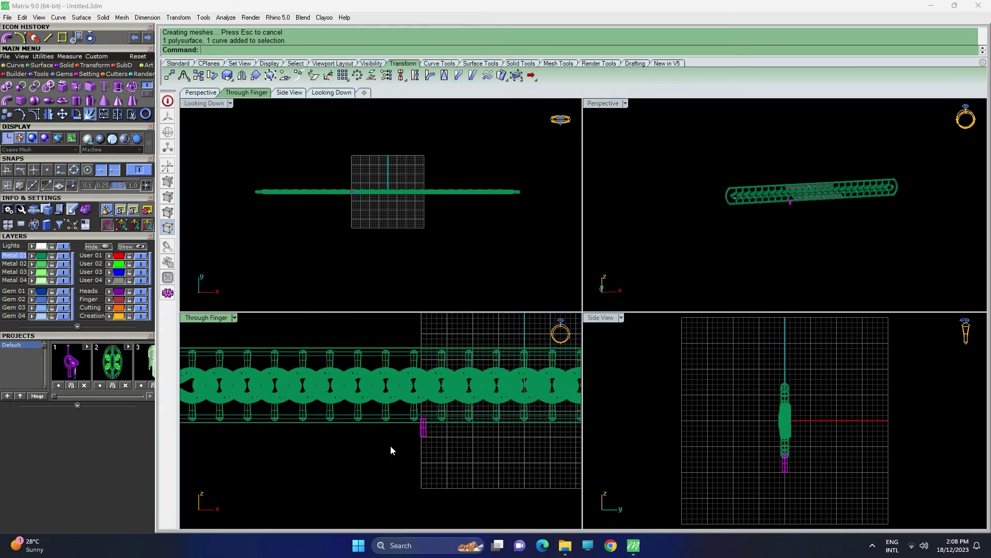
right_click_drag(390, 447, 549, 396)
left_click_drag(550, 393, 283, 411)
scroll(305, 407, "up", 4)
left_click(678, 244)
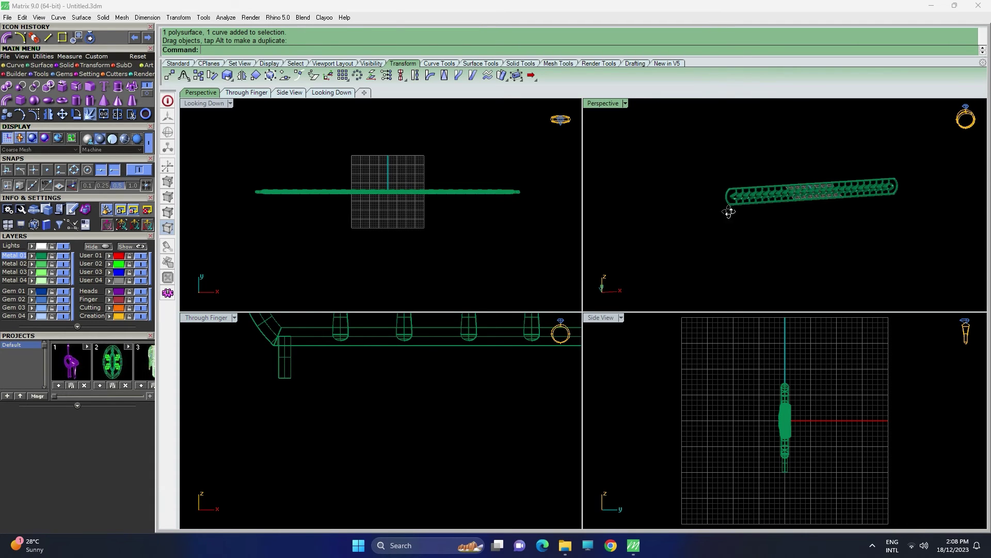
scroll(742, 209, "up", 10)
right_click_drag(644, 161, 630, 251)
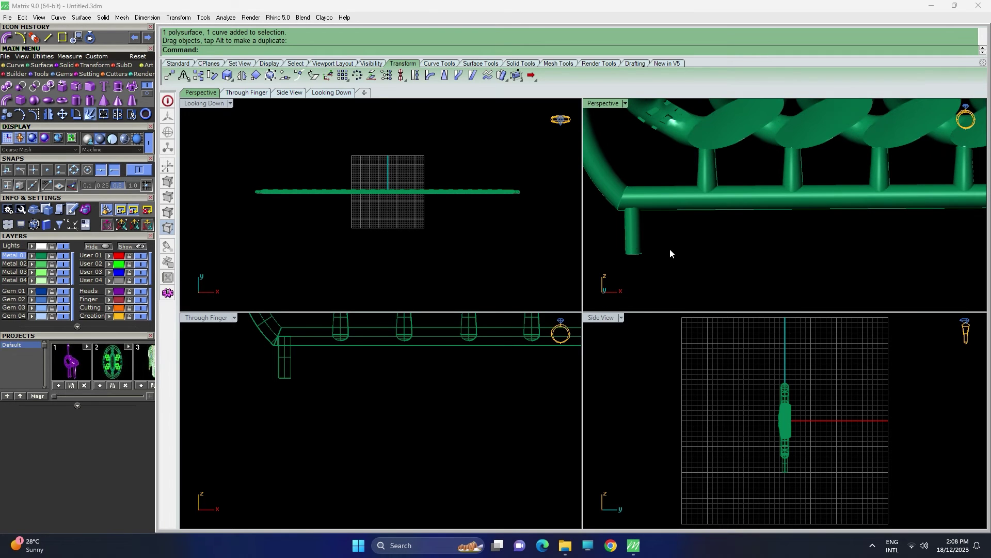
scroll(764, 475, "up", 6)
scroll(772, 456, "down", 2)
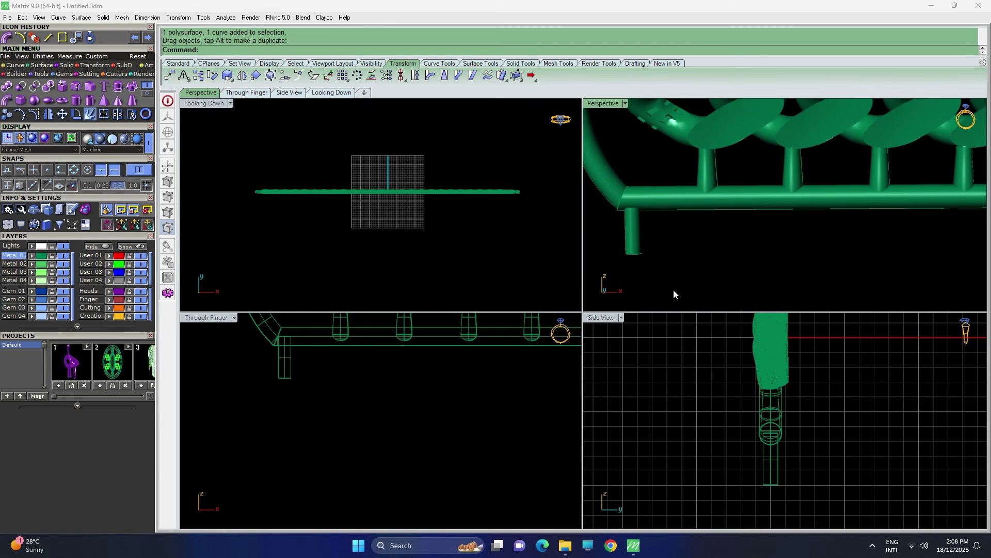
right_click_drag(668, 248, 653, 226)
Array the flat-capped pipe linearly with 35 items, spacing them evenly beneath the lower frame pipe up to its right end.
left_click(838, 218)
scroll(815, 229, "down", 5)
scroll(341, 386, "down", 9)
right_click_drag(366, 395, 334, 382)
double_click(207, 318)
right_click_drag(577, 210, 558, 254)
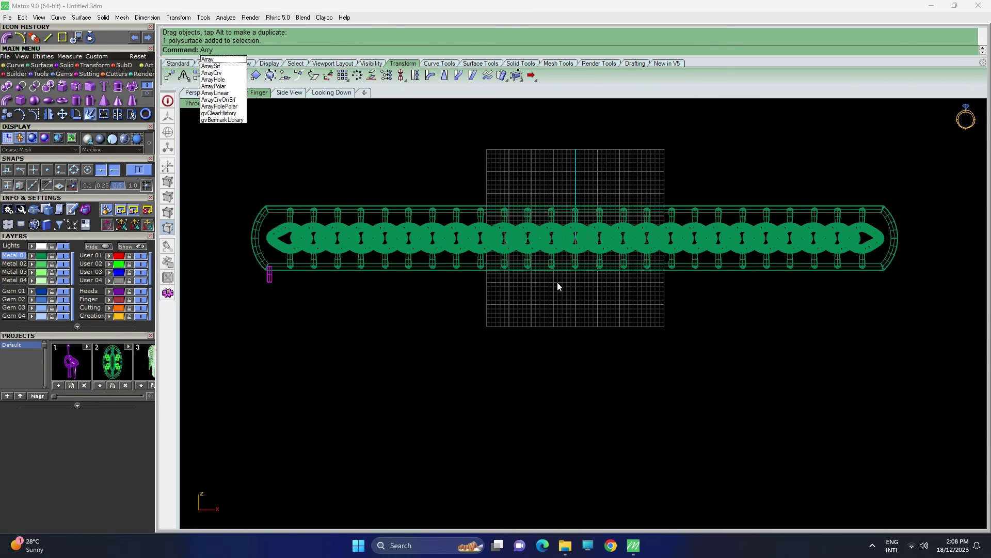
key("Down")
key("Down")
key("Down")
key("Down")
key("Down")
key("Down")
key("Down")
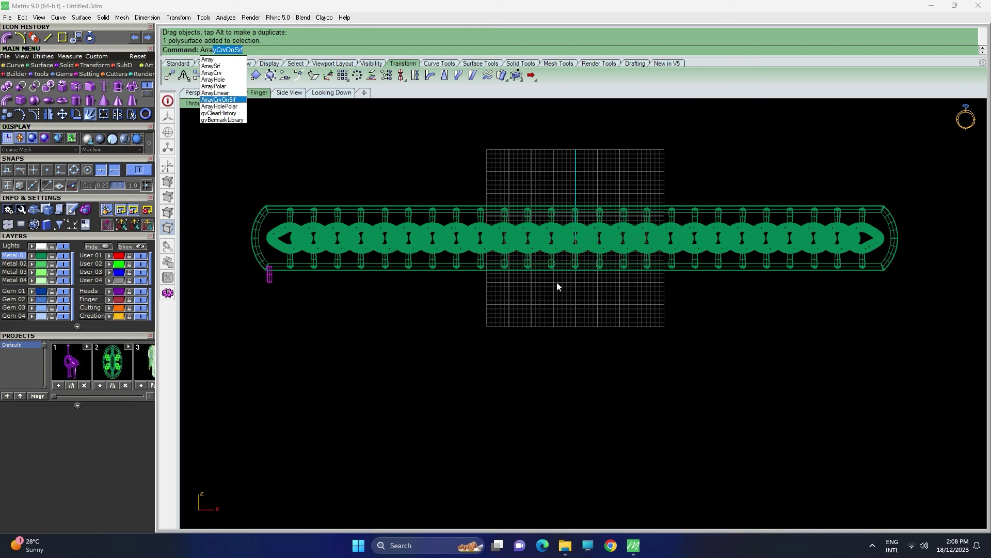
key("Up")
key("Return")
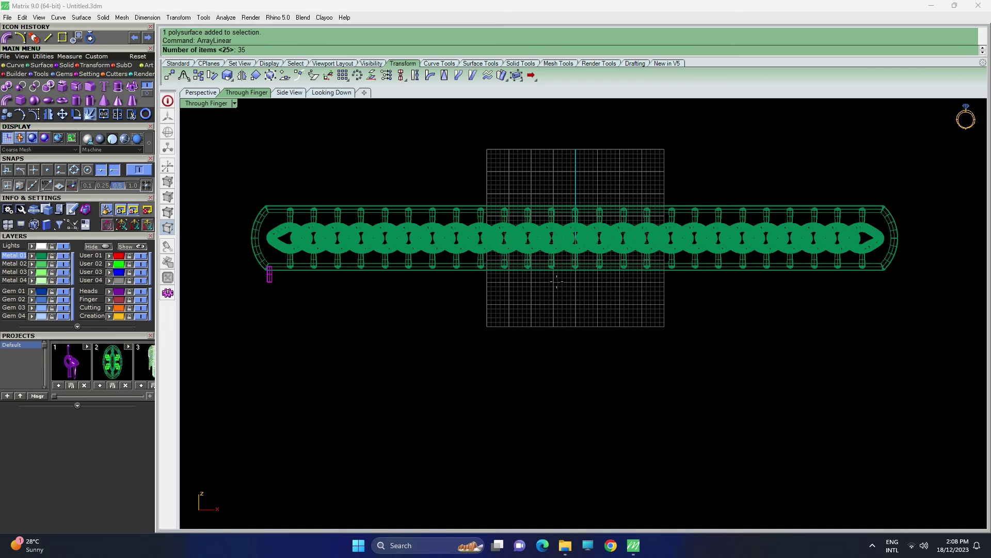
key("Return")
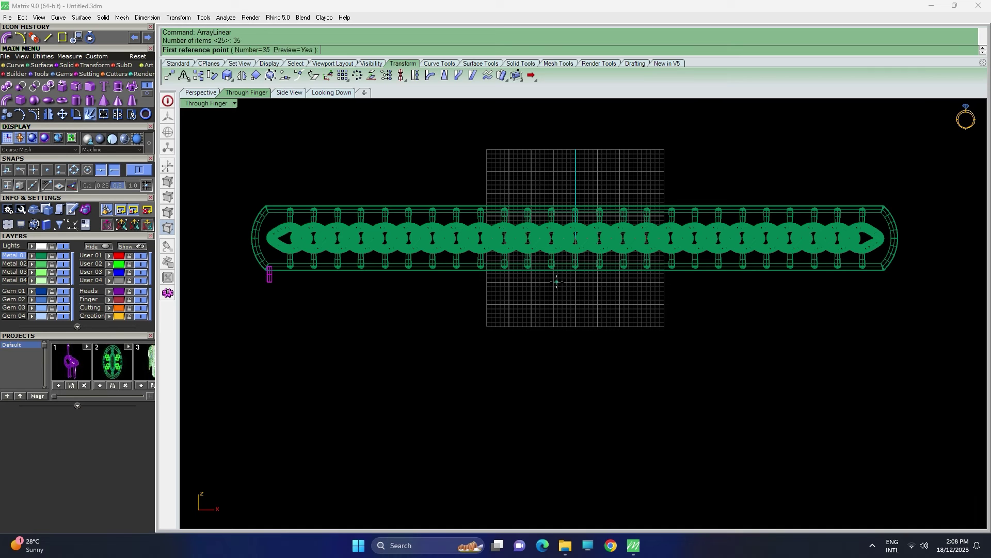
left_click(269, 274)
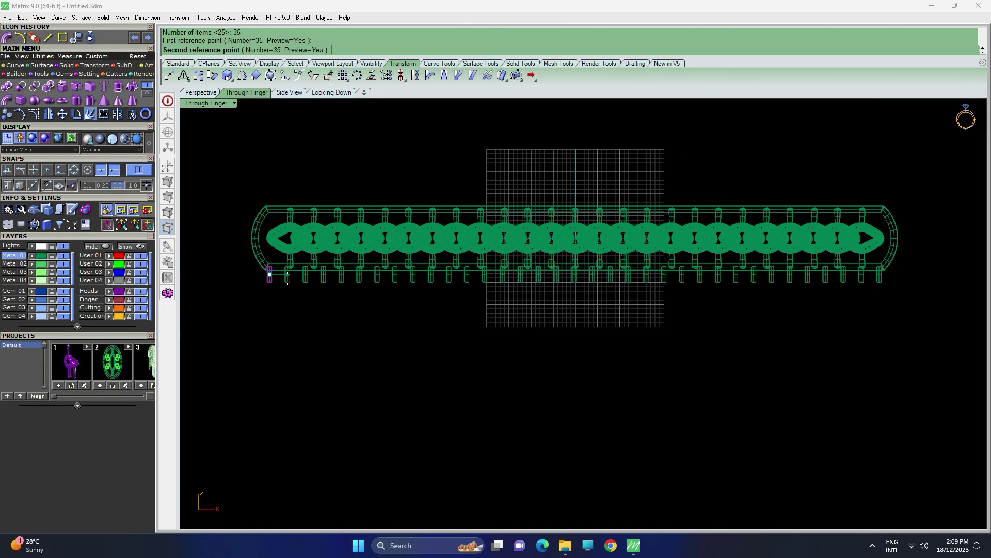
left_click(288, 278)
Examine the row of short pipes beneath the frame in the front and perspective views.
scroll(530, 271, "up", 4)
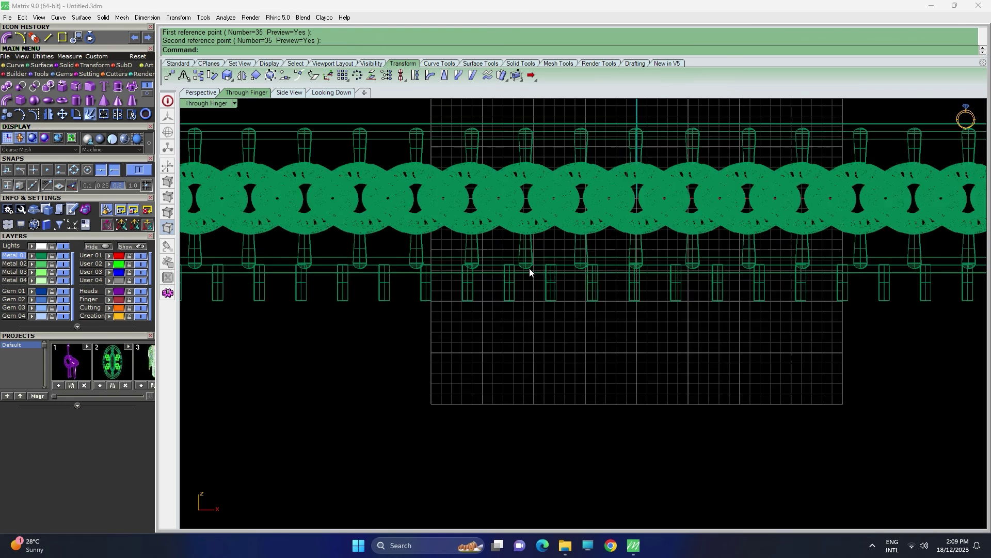
double_click(206, 105)
double_click(602, 104)
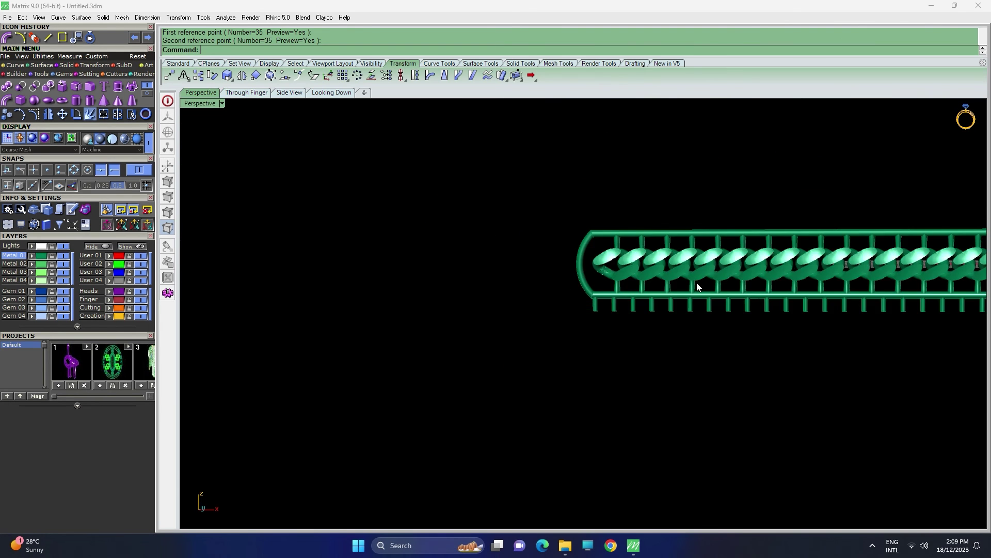
right_click_drag(697, 283, 588, 388)
scroll(588, 388, "down", 8)
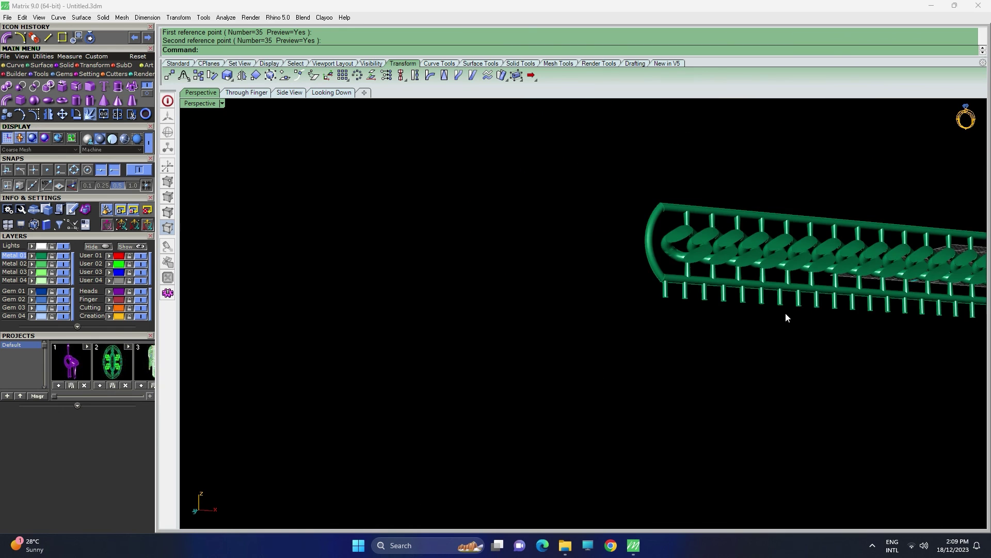
double_click(212, 106)
scroll(501, 250, "down", 5)
scroll(469, 268, "up", 4)
scroll(488, 376, "down", 3)
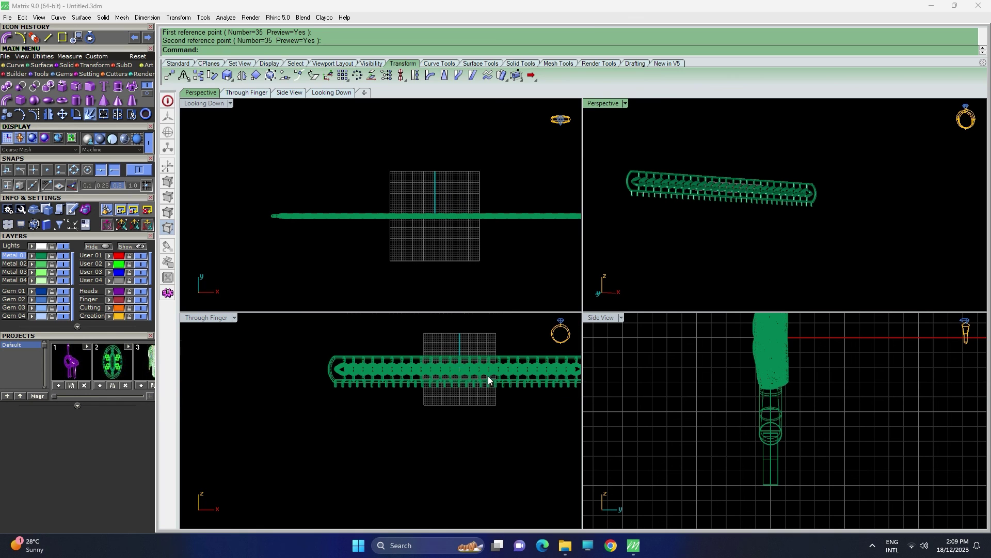
scroll(808, 243, "up", 4)
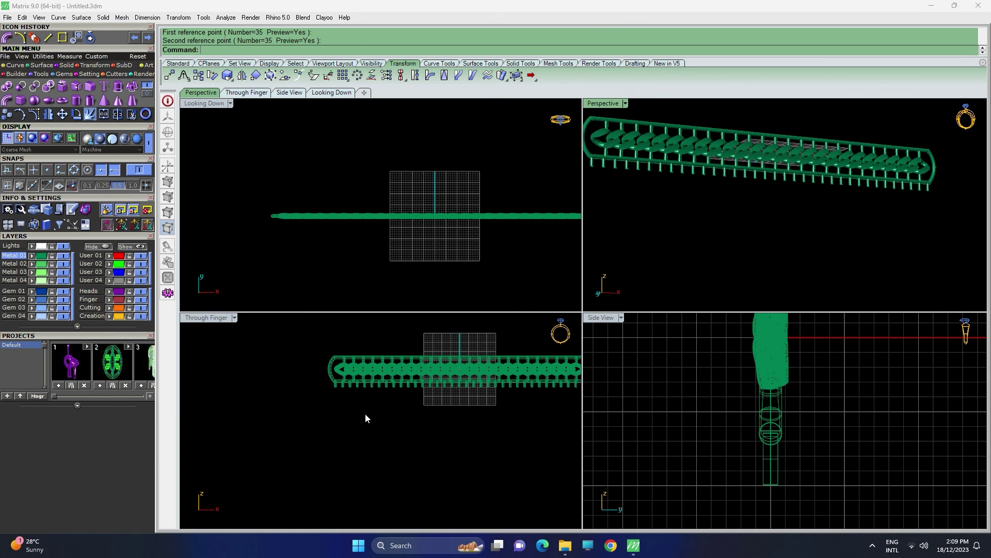